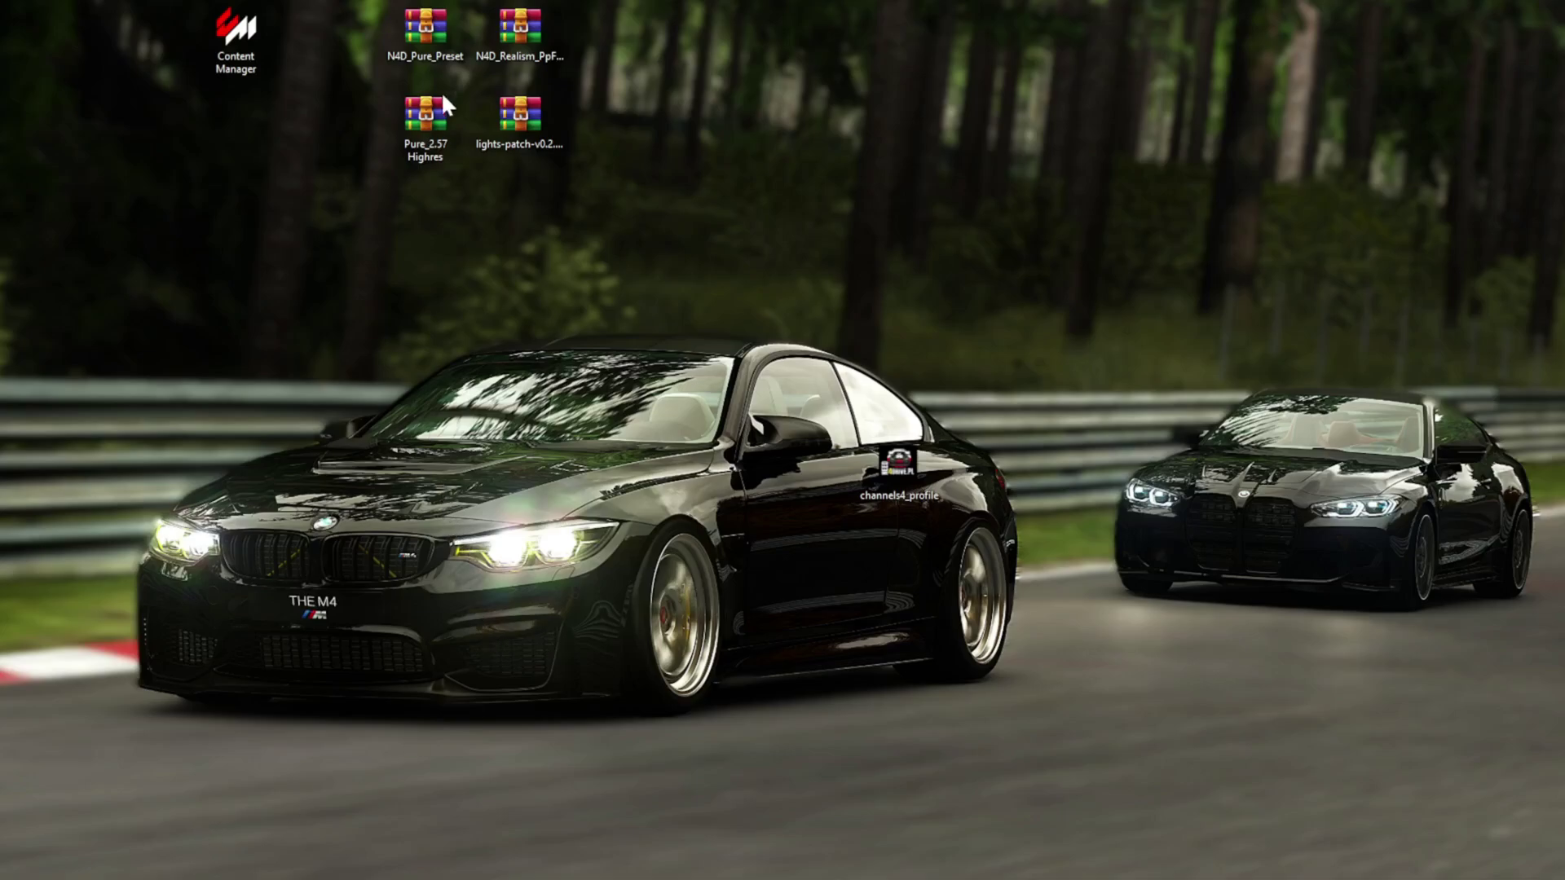
left_click_drag(439, 210, 401, 122)
left_click_drag(569, 203, 570, 130)
left_click_drag(624, 190, 584, 162)
left_click_drag(559, 39, 530, 9)
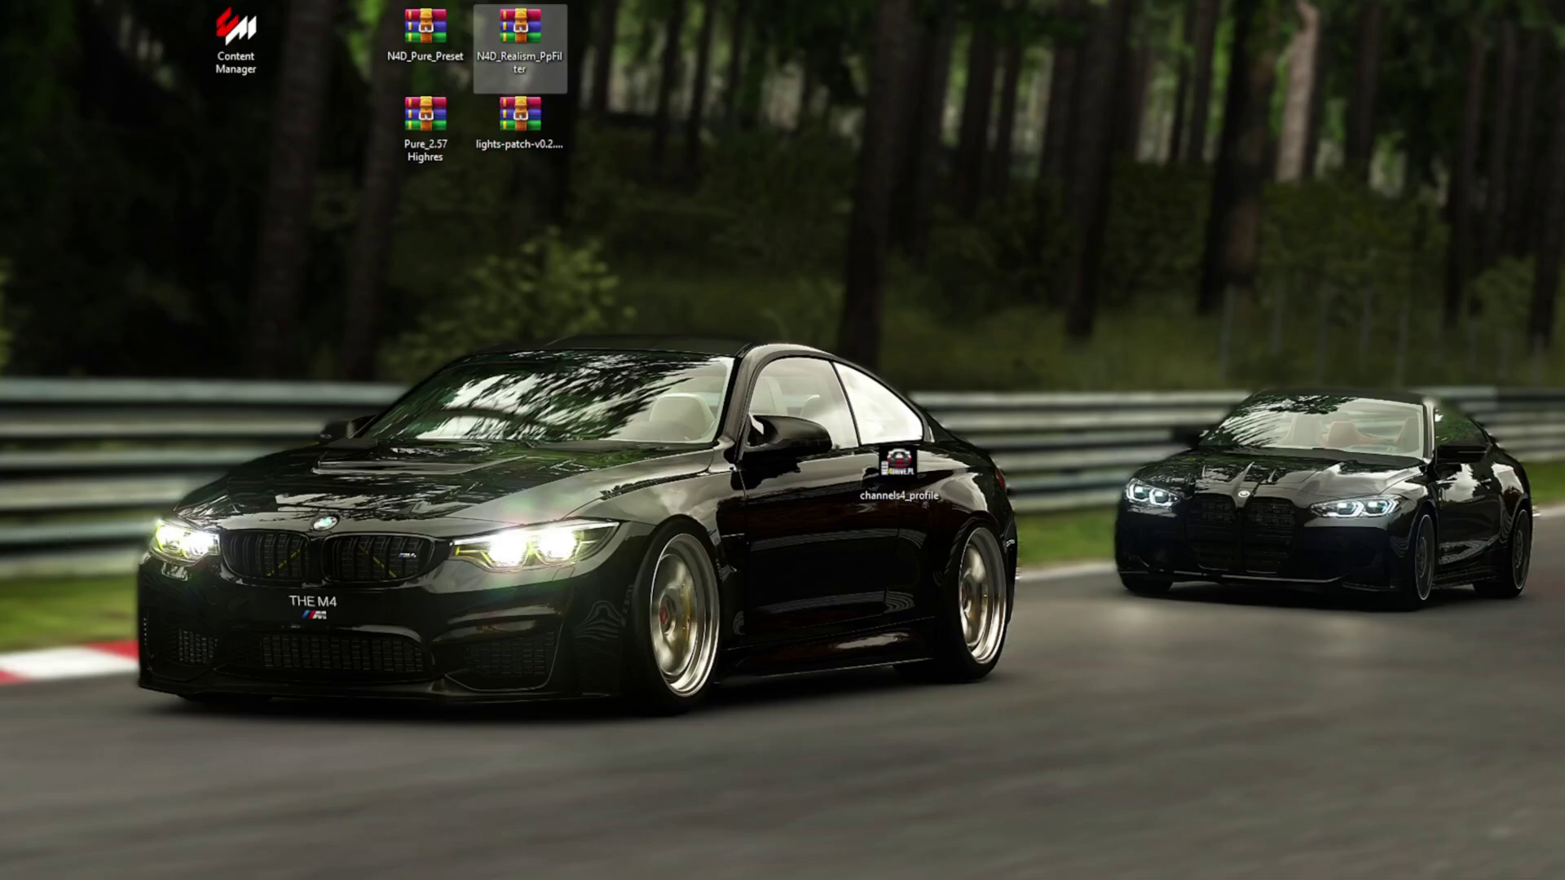
Bring up the Patreon update post with the PPFilters, CSP and Pure preset links, and open Content Manager alongside it
key("alt+Tab")
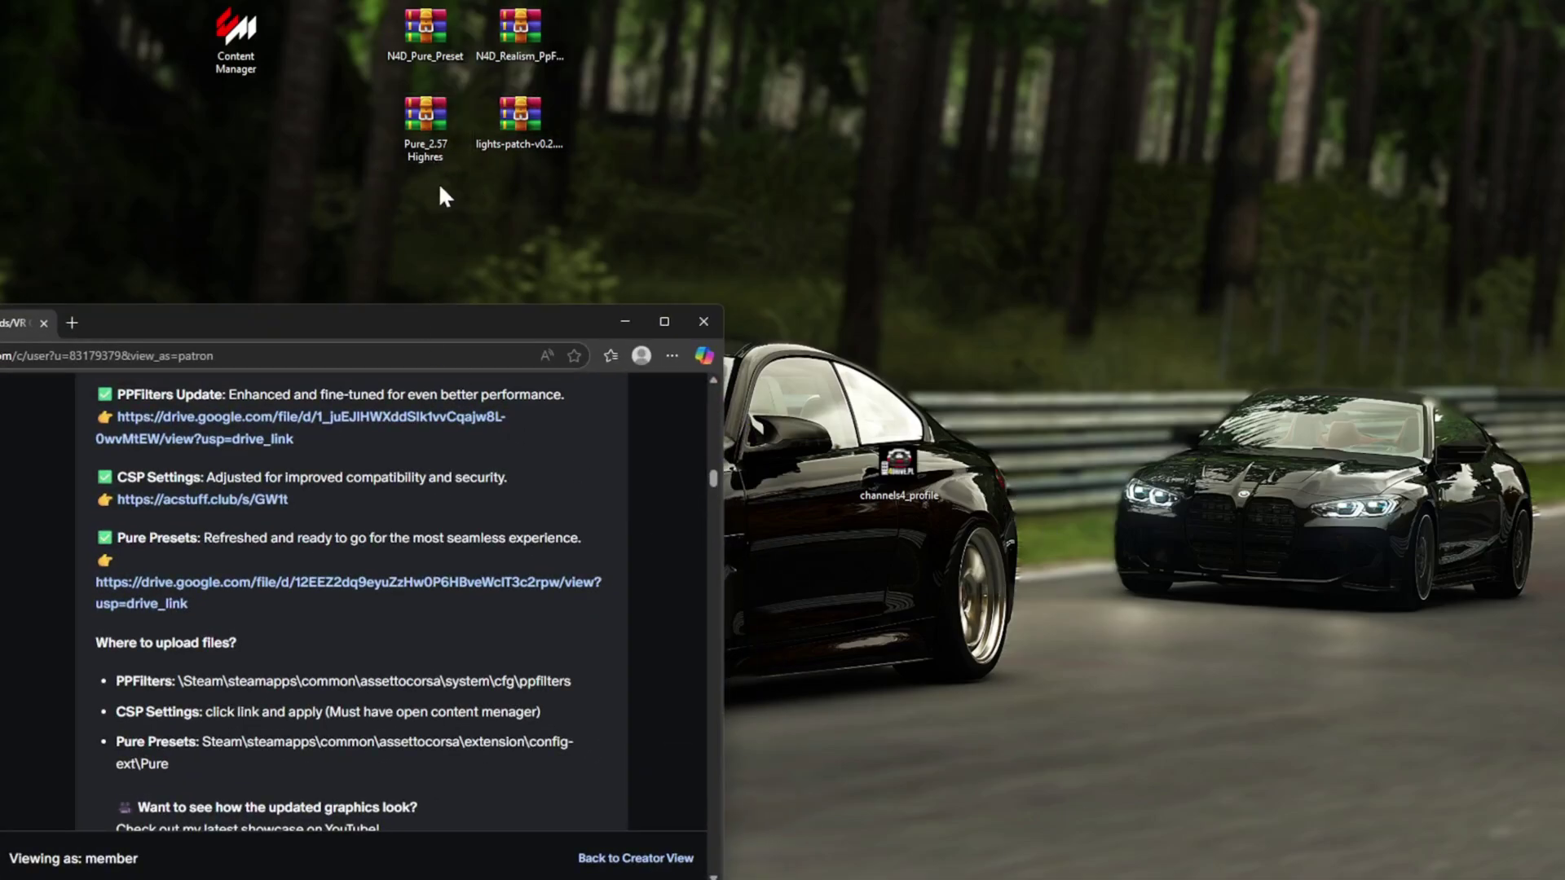
mouse_move(446, 185)
left_mouse_down()
mouse_move(431, 169)
mouse_move(420, 190)
left_mouse_up()
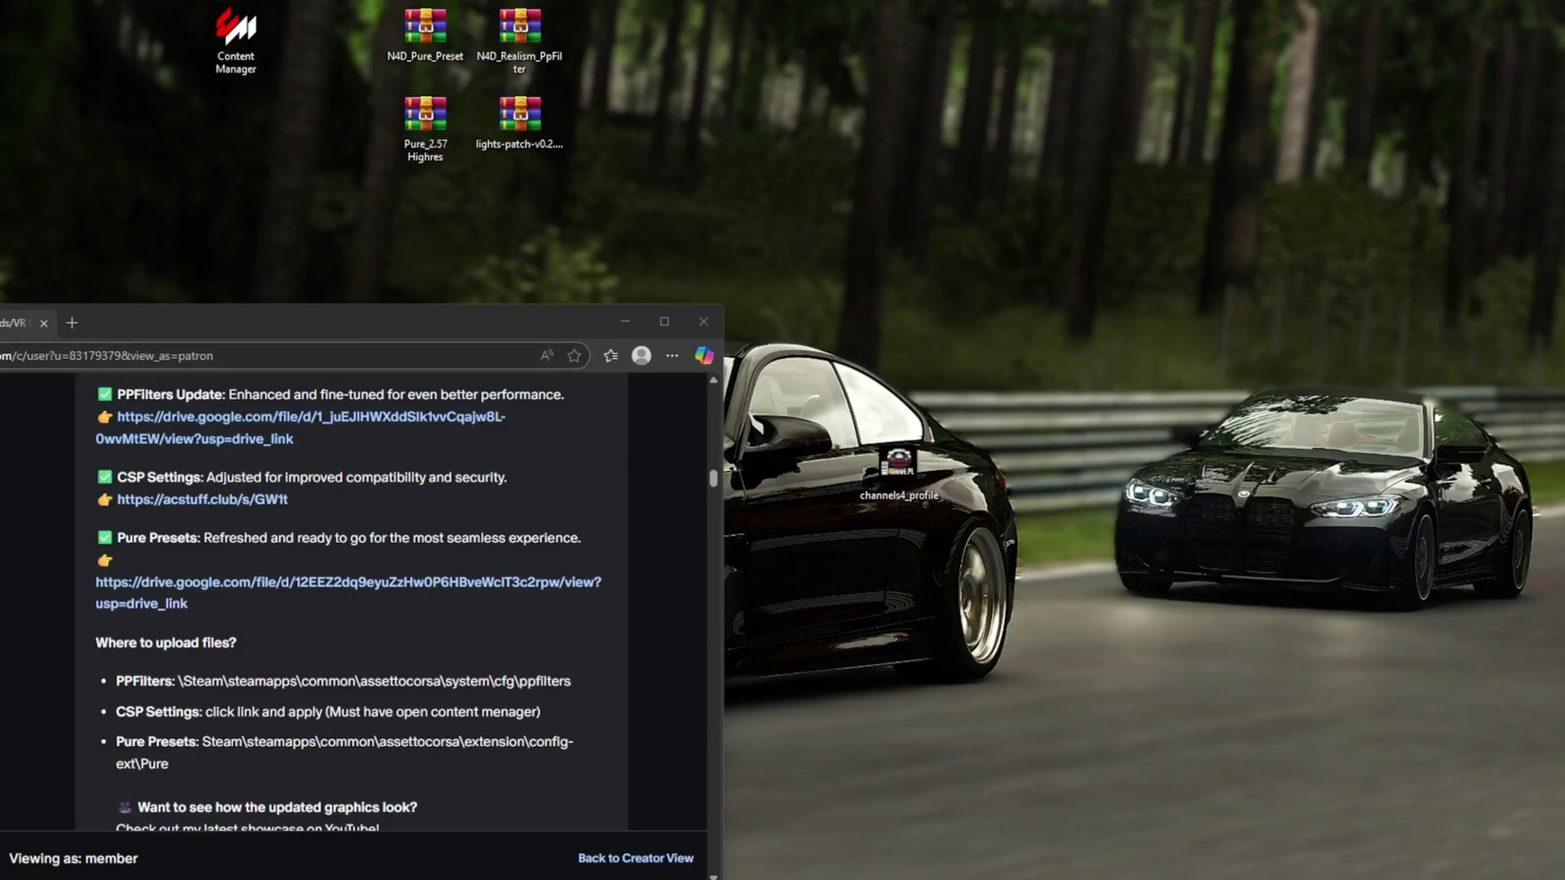
scroll(261, 506, "up", 1)
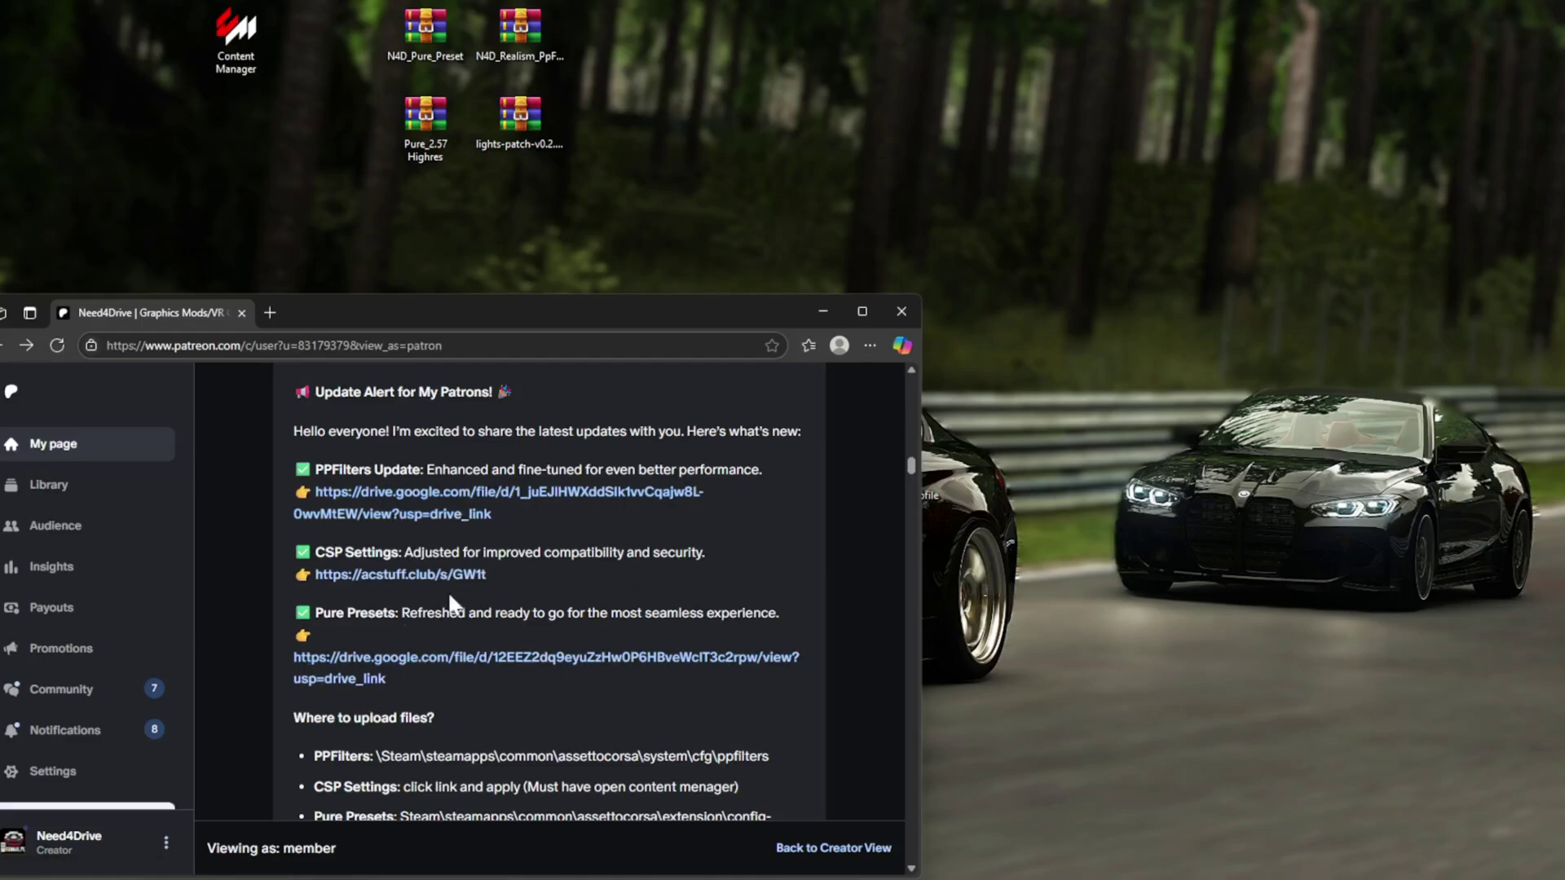
left_click(942, 813)
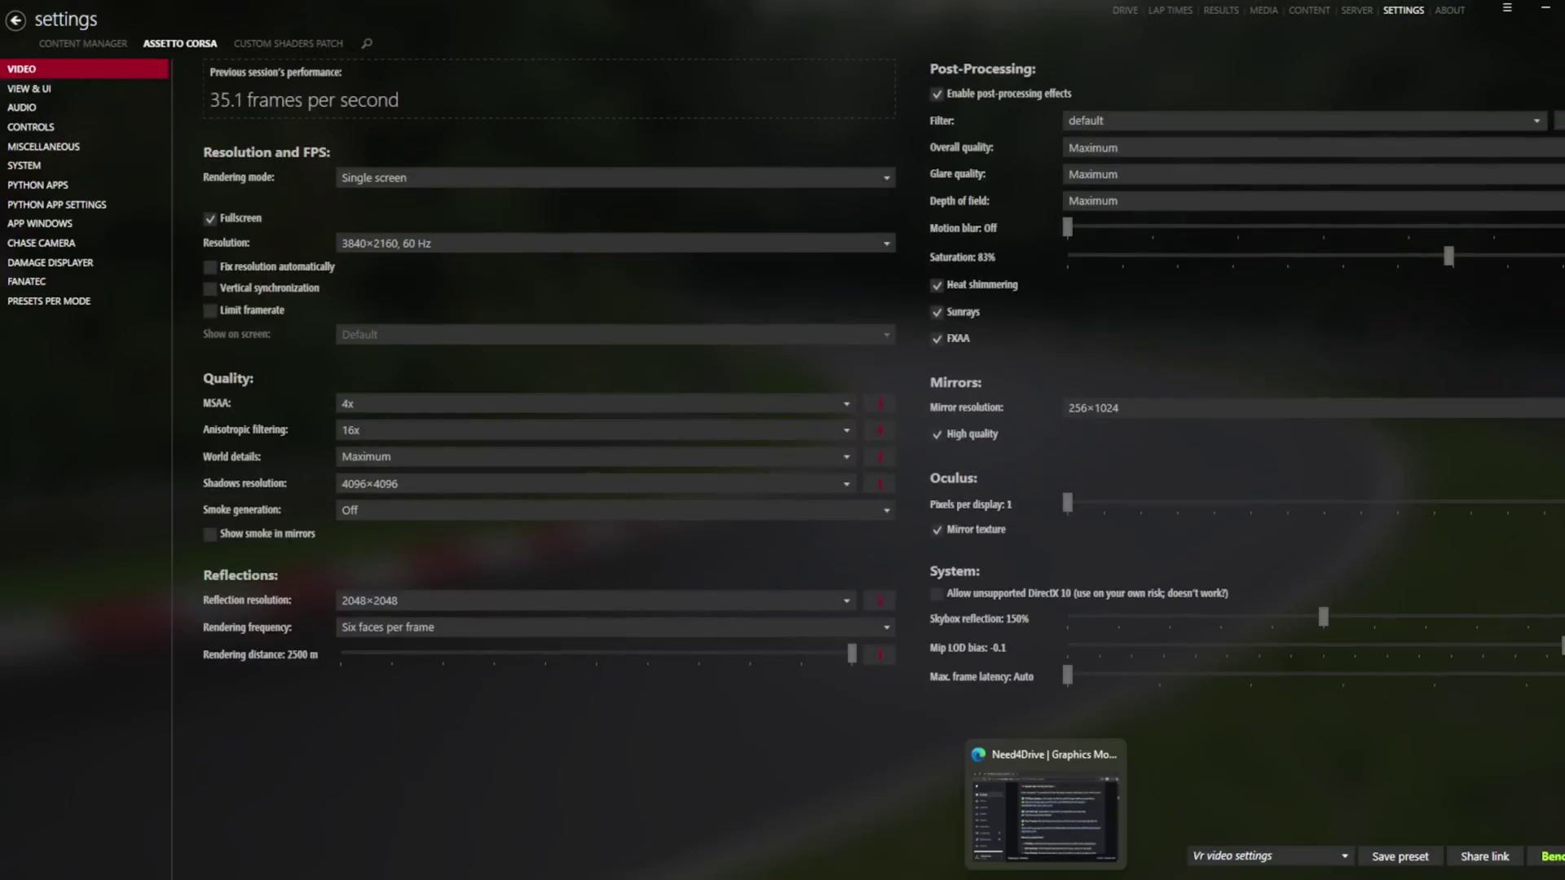
left_click(1046, 877)
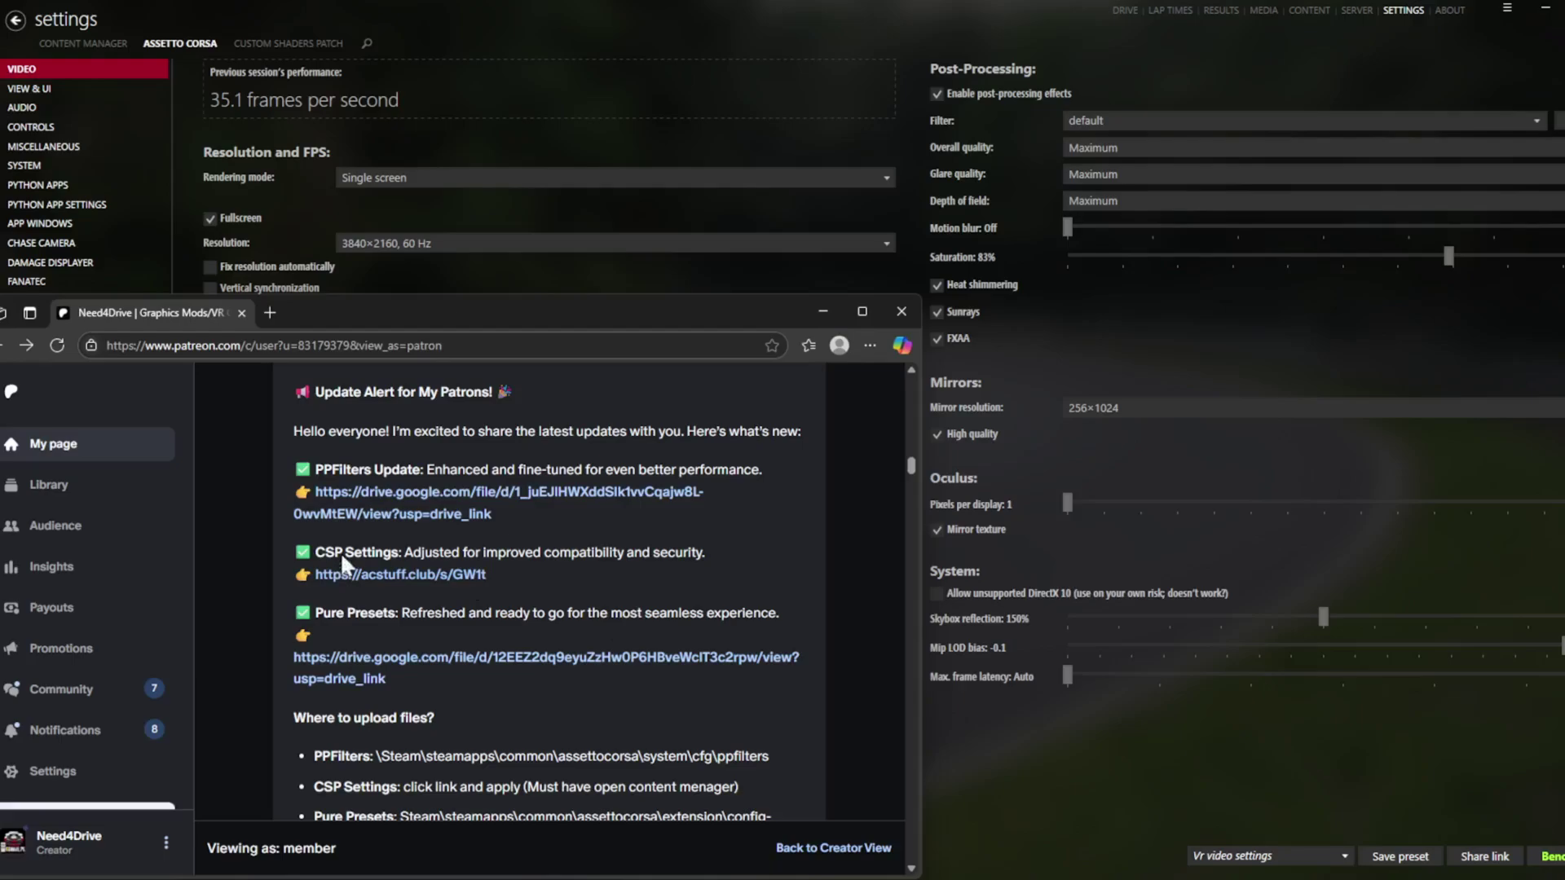
Open the post's CSP Settings link in Content Manager, and apply and save the N4D_CSP_SETTINGS_Max_details preset
left_click_drag(315, 553, 488, 576)
left_click(413, 573)
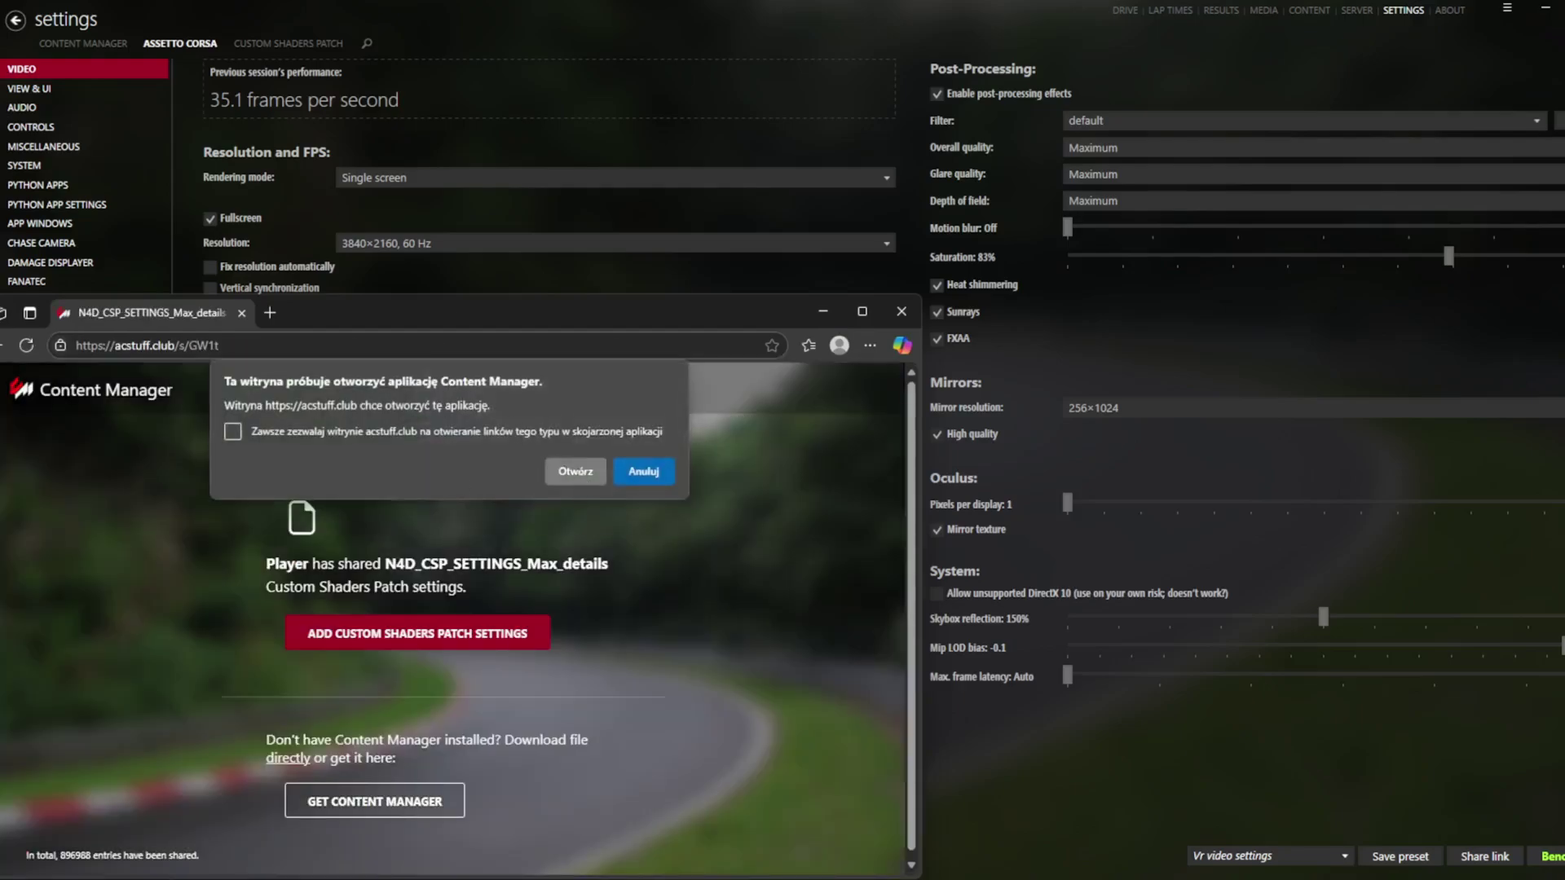
left_click(576, 471)
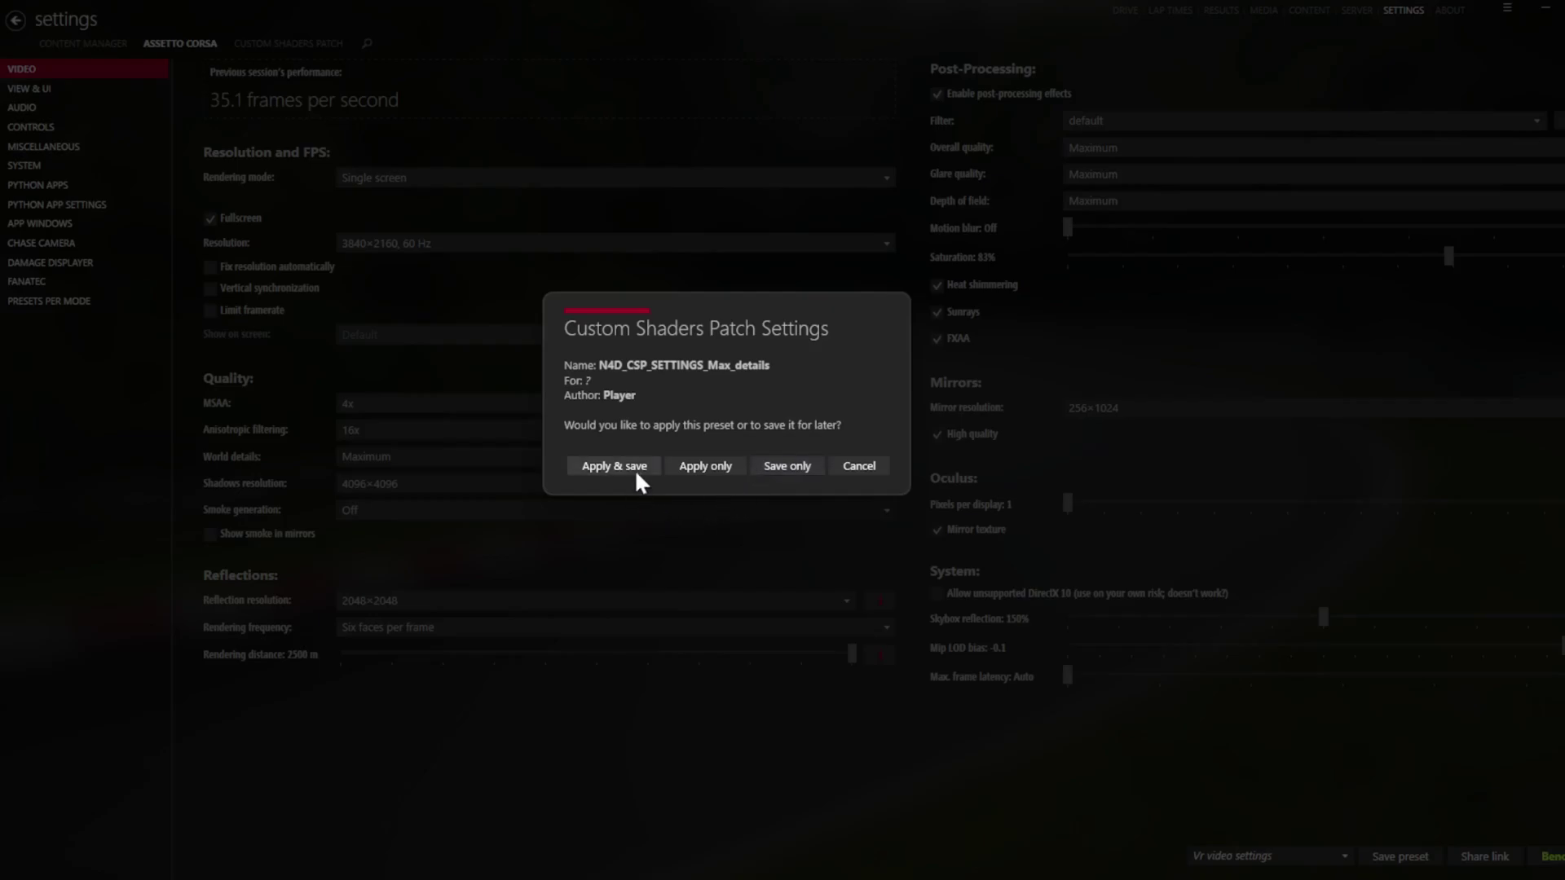
left_click(634, 468)
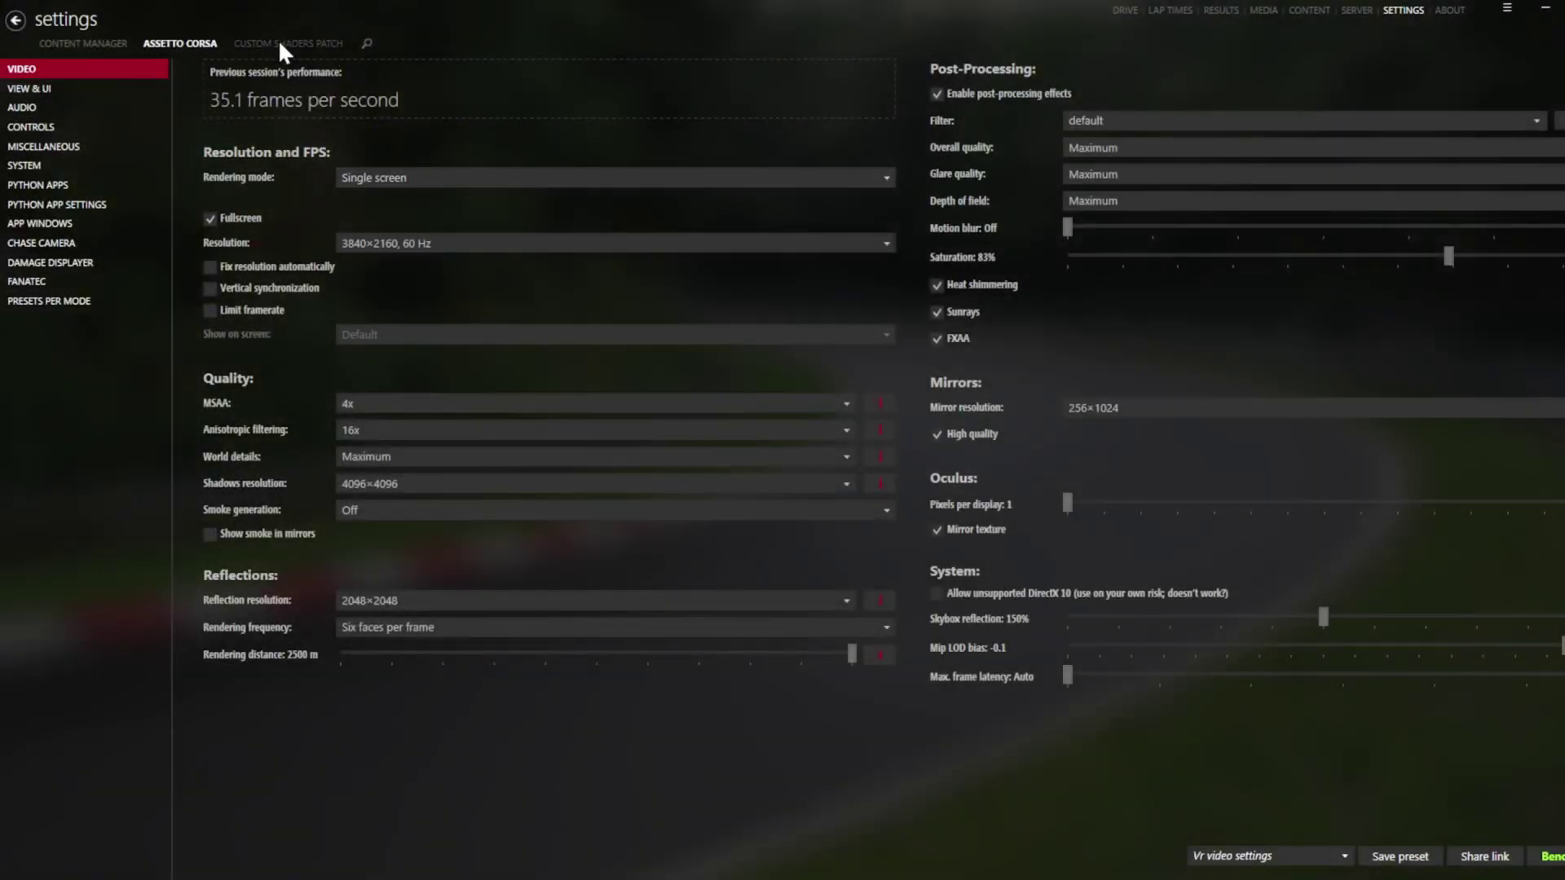
Check which preset is loaded in the Custom Shaders Patch settings, and return to the Assetto Corsa video settings
left_click(280, 45)
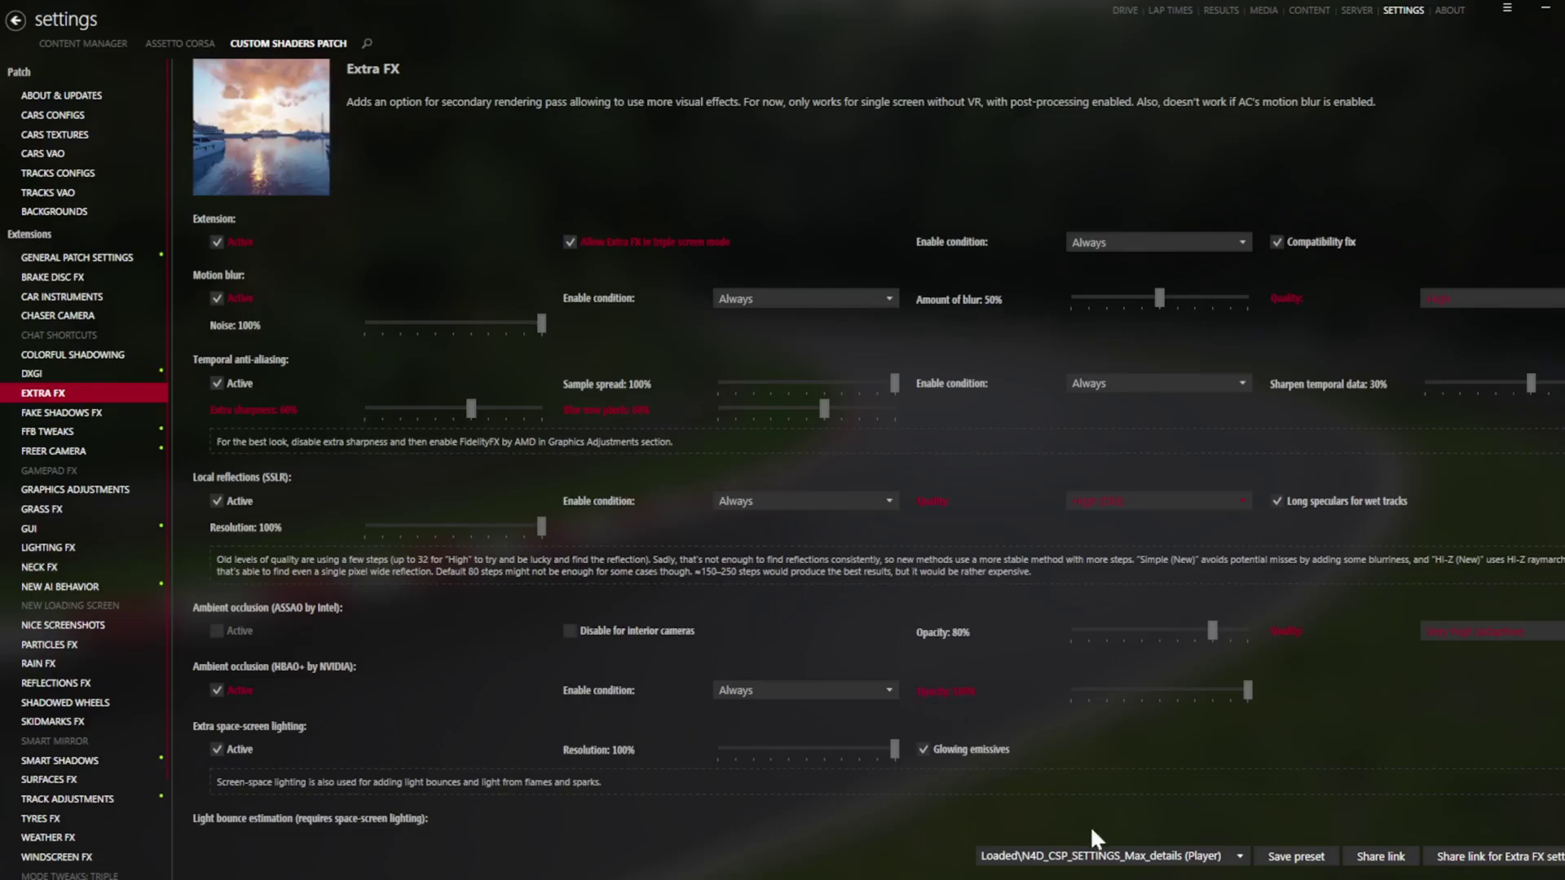
left_click(1109, 859)
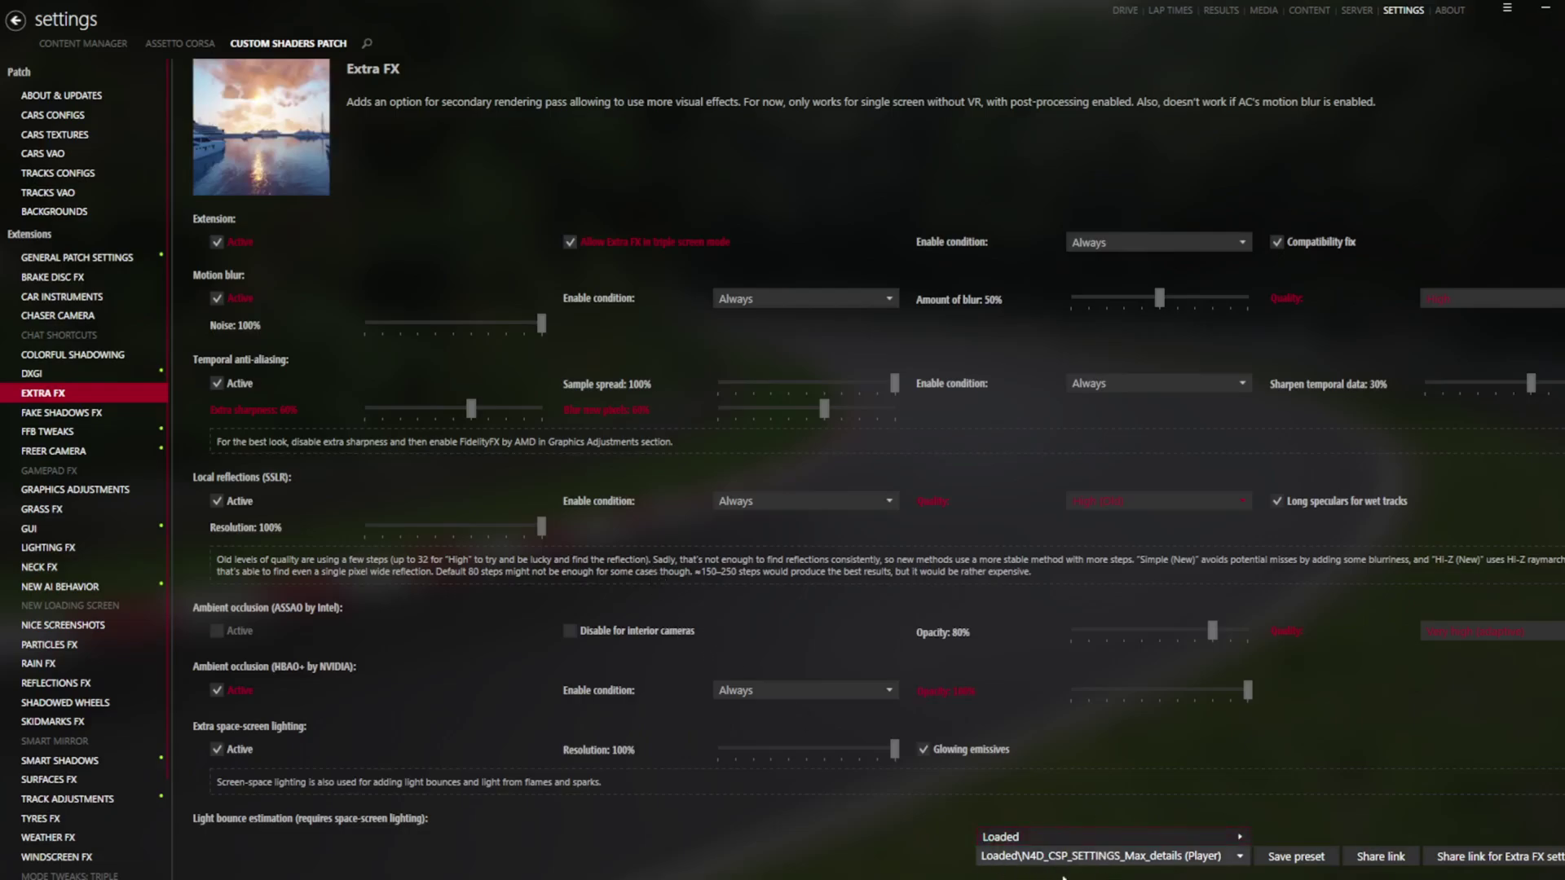
left_click(1063, 877)
left_click(180, 43)
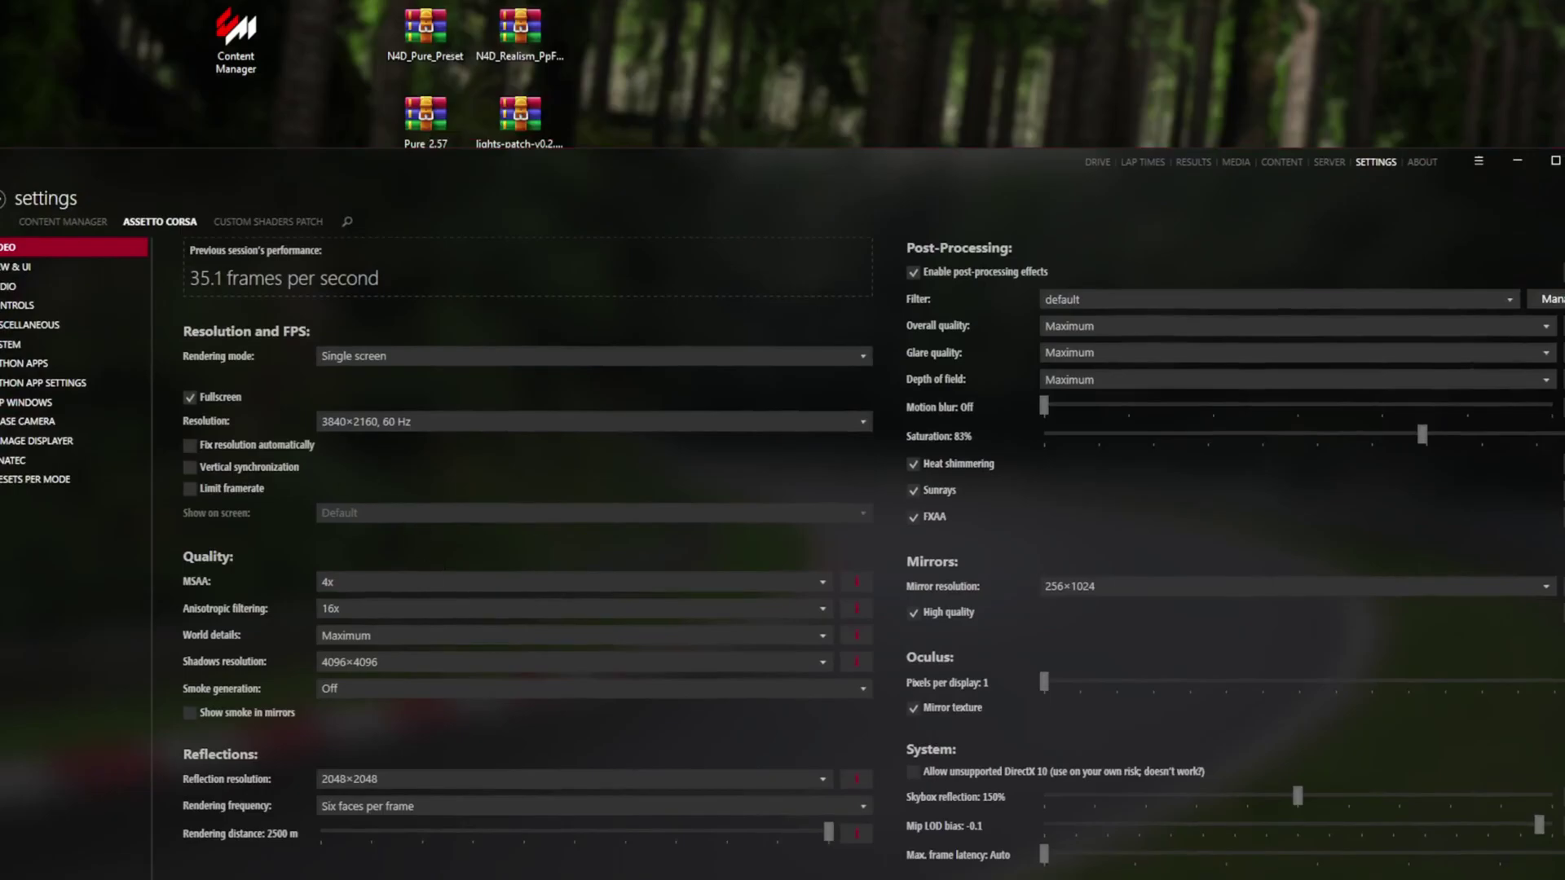
In File Explorer, open the folder Steam\steamapps\common\assettocorsa\system\cfg\ppfilters from Program Files (x86)
left_click_drag(0, 506, 702, 307)
scroll(677, 540, "down", 3)
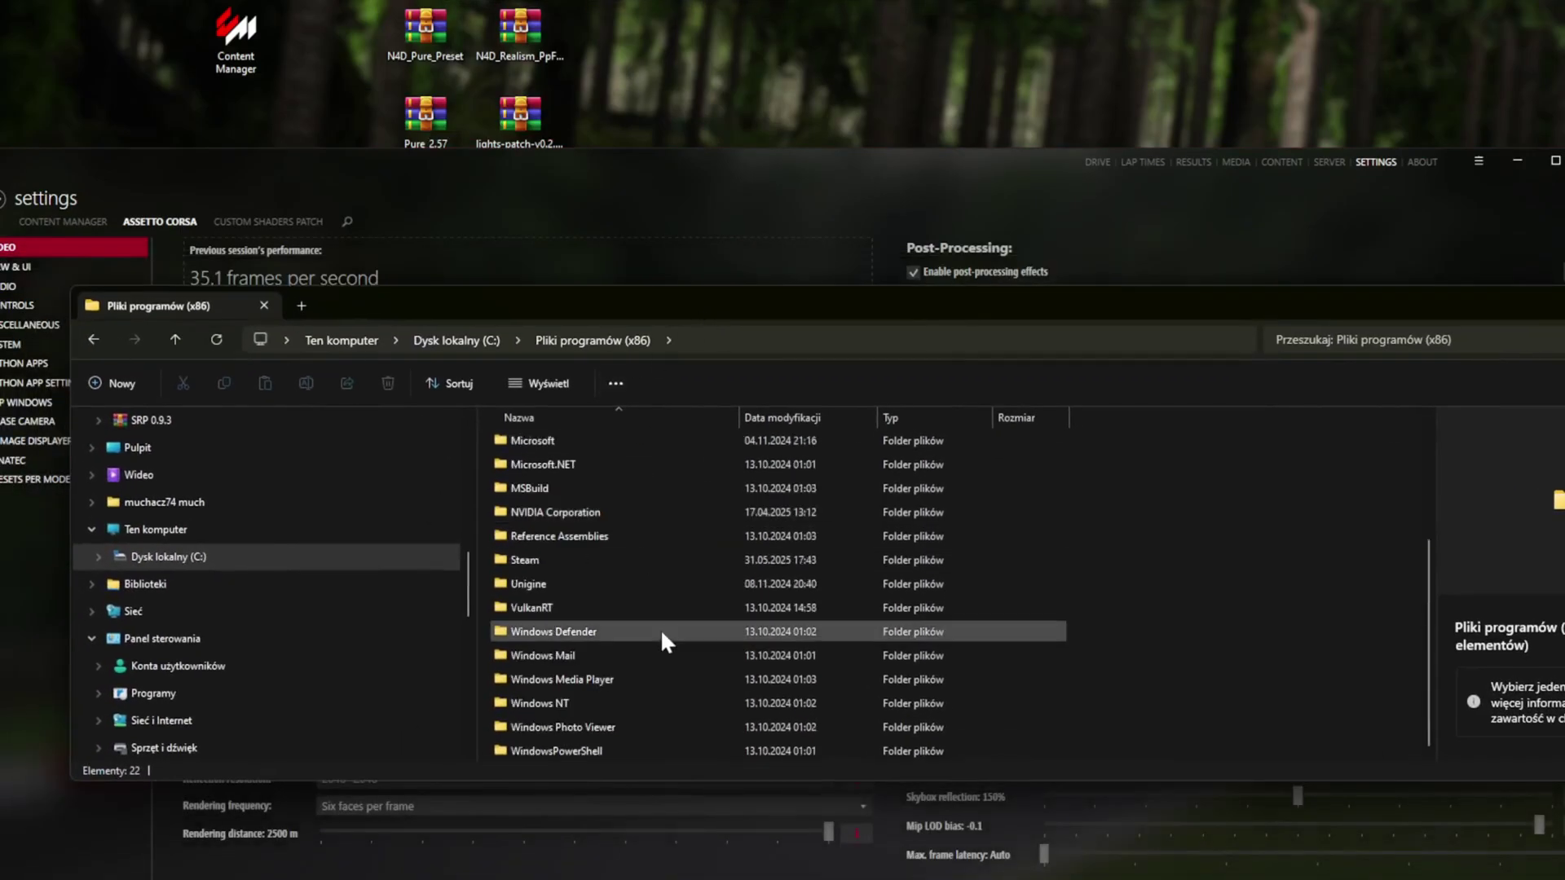
scroll(593, 632, "up", 1)
double_click(590, 633)
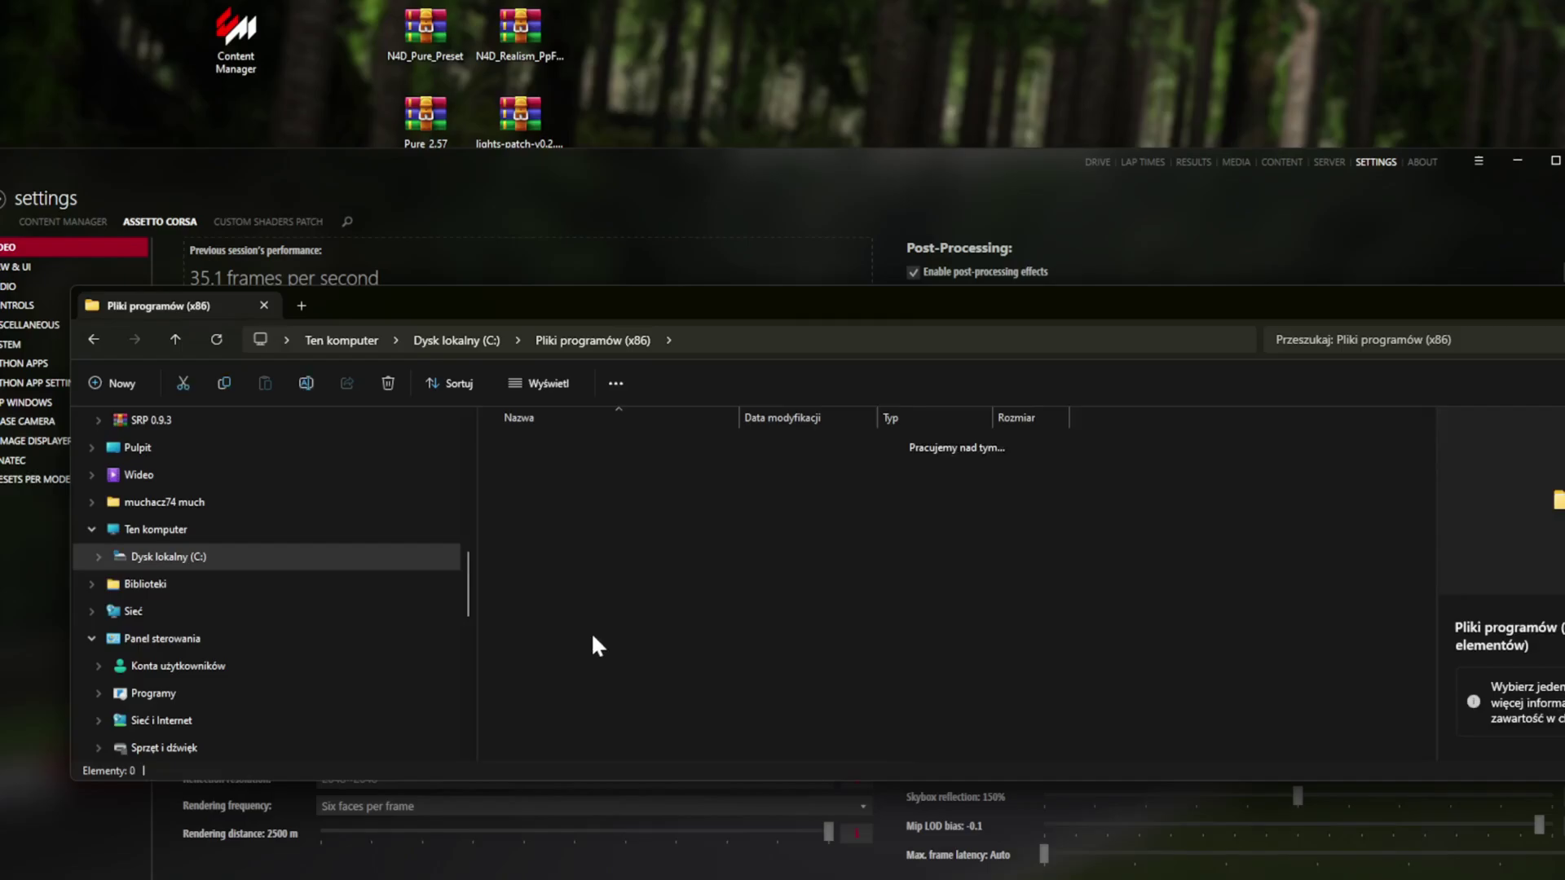
double_click(624, 696)
double_click(600, 706)
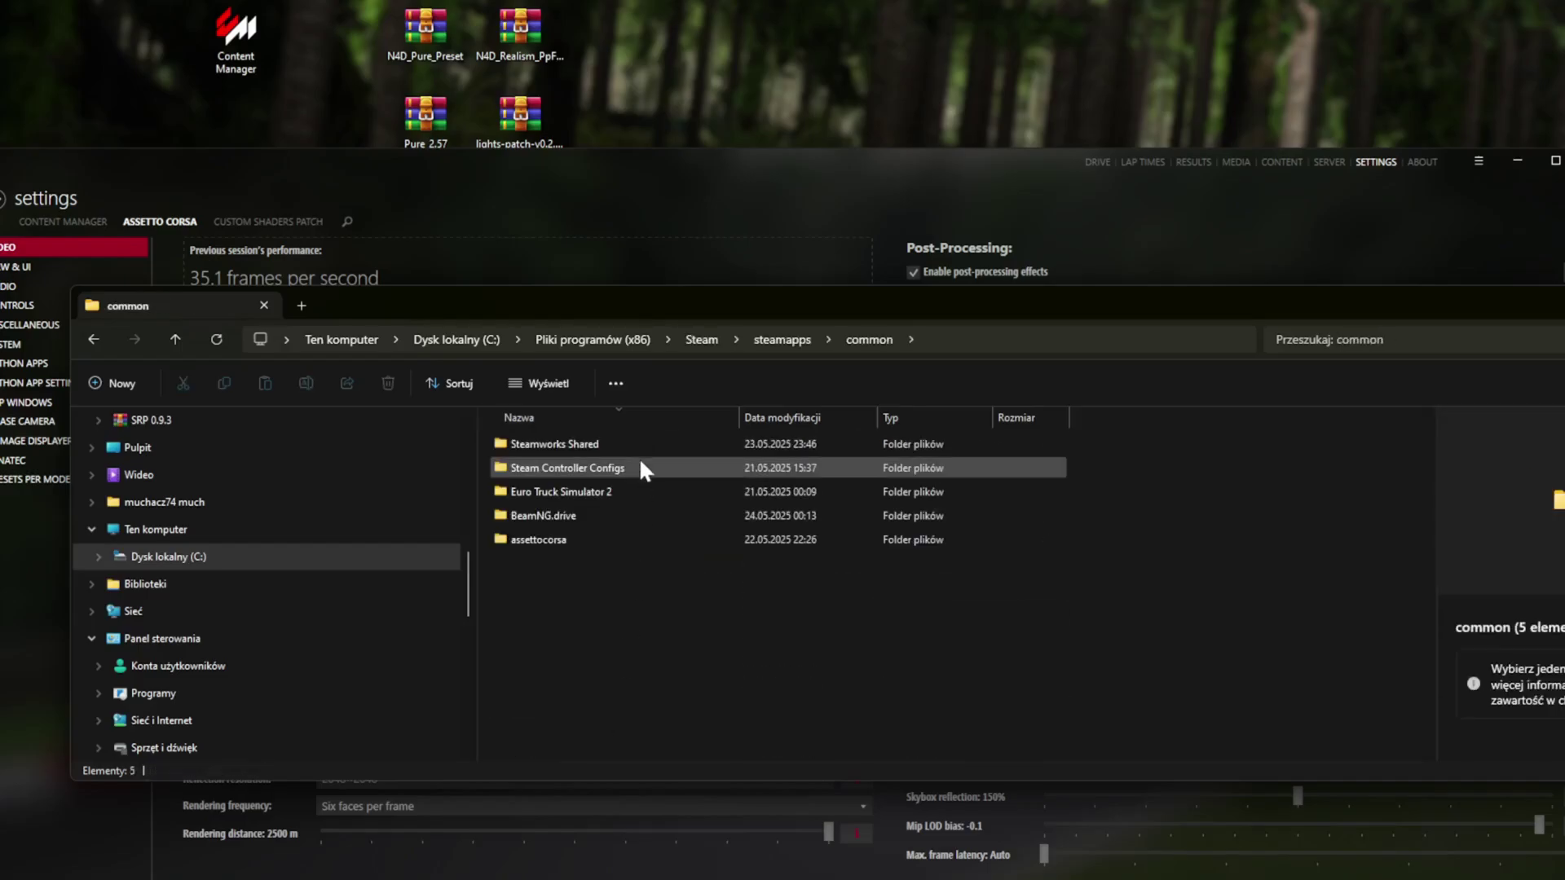
double_click(619, 539)
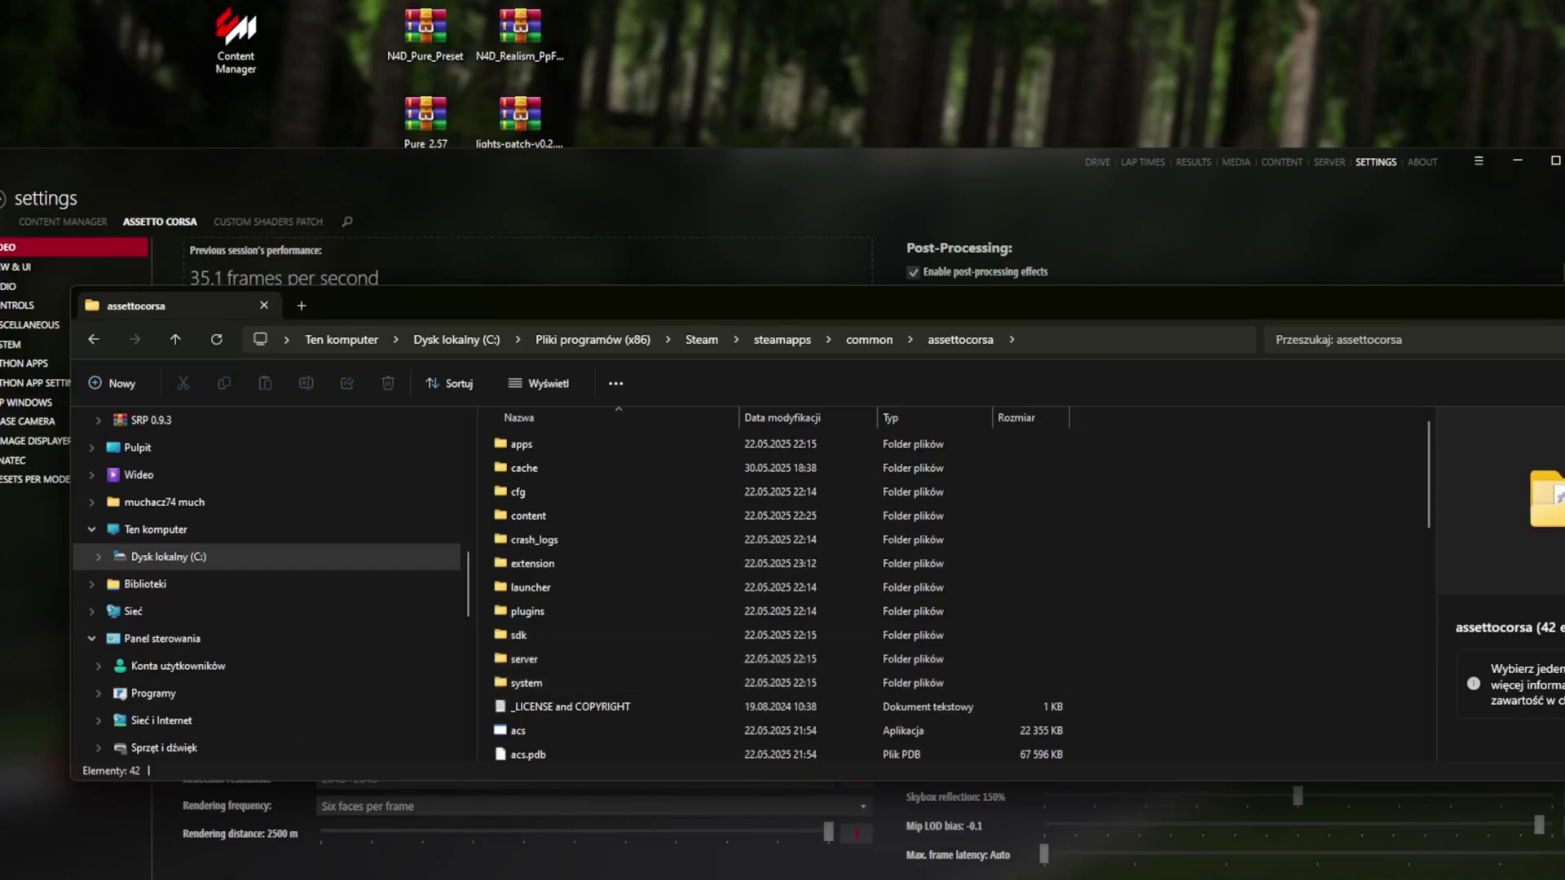
double_click(591, 683)
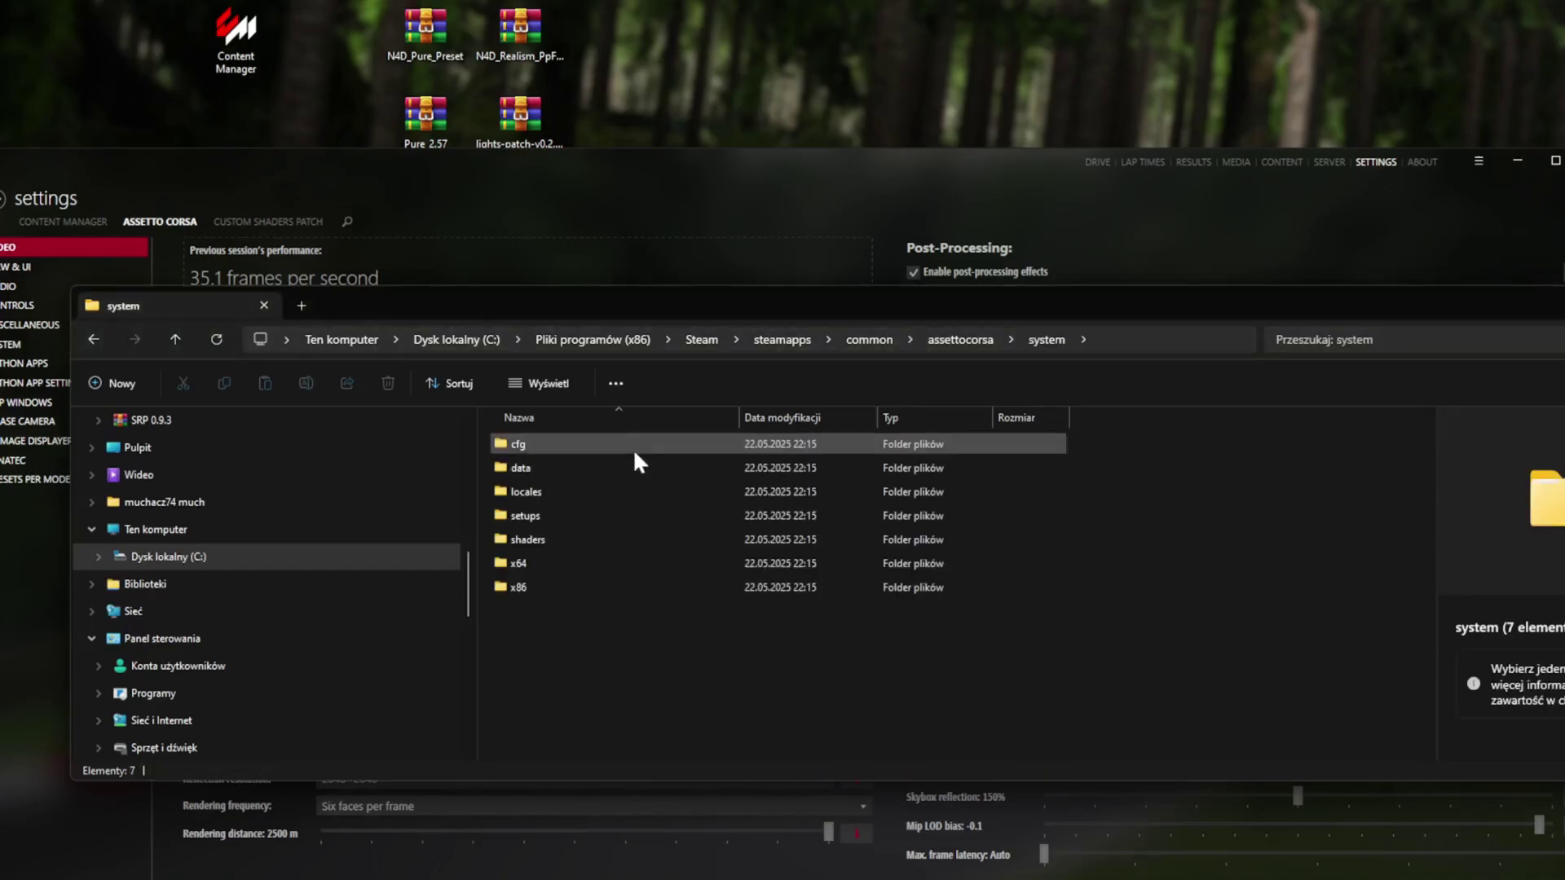
double_click(634, 450)
double_click(614, 443)
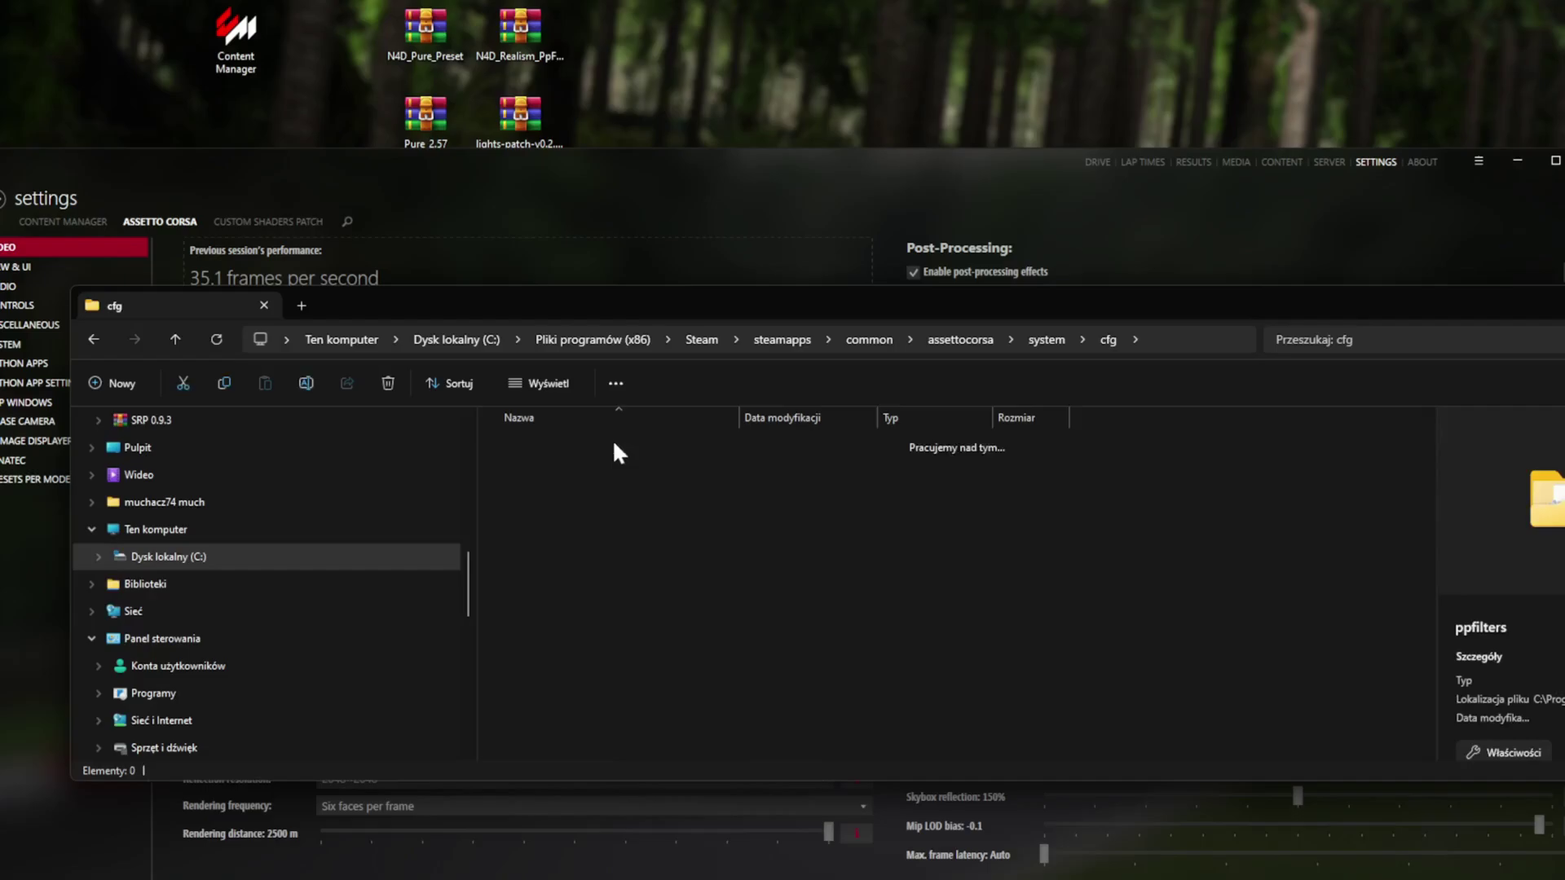
Copy the filter file from the N4D_Realism_PpFilter archive into the ppfilters folder
left_click_drag(1564, 693, 494, 129)
left_click_drag(287, 278, 1159, 634)
left_click_drag(1400, 306, 1100, 418)
Set the post-processing filter in Content Manager's video settings to N4D_Realism_PpFilter
left_click(1003, 387)
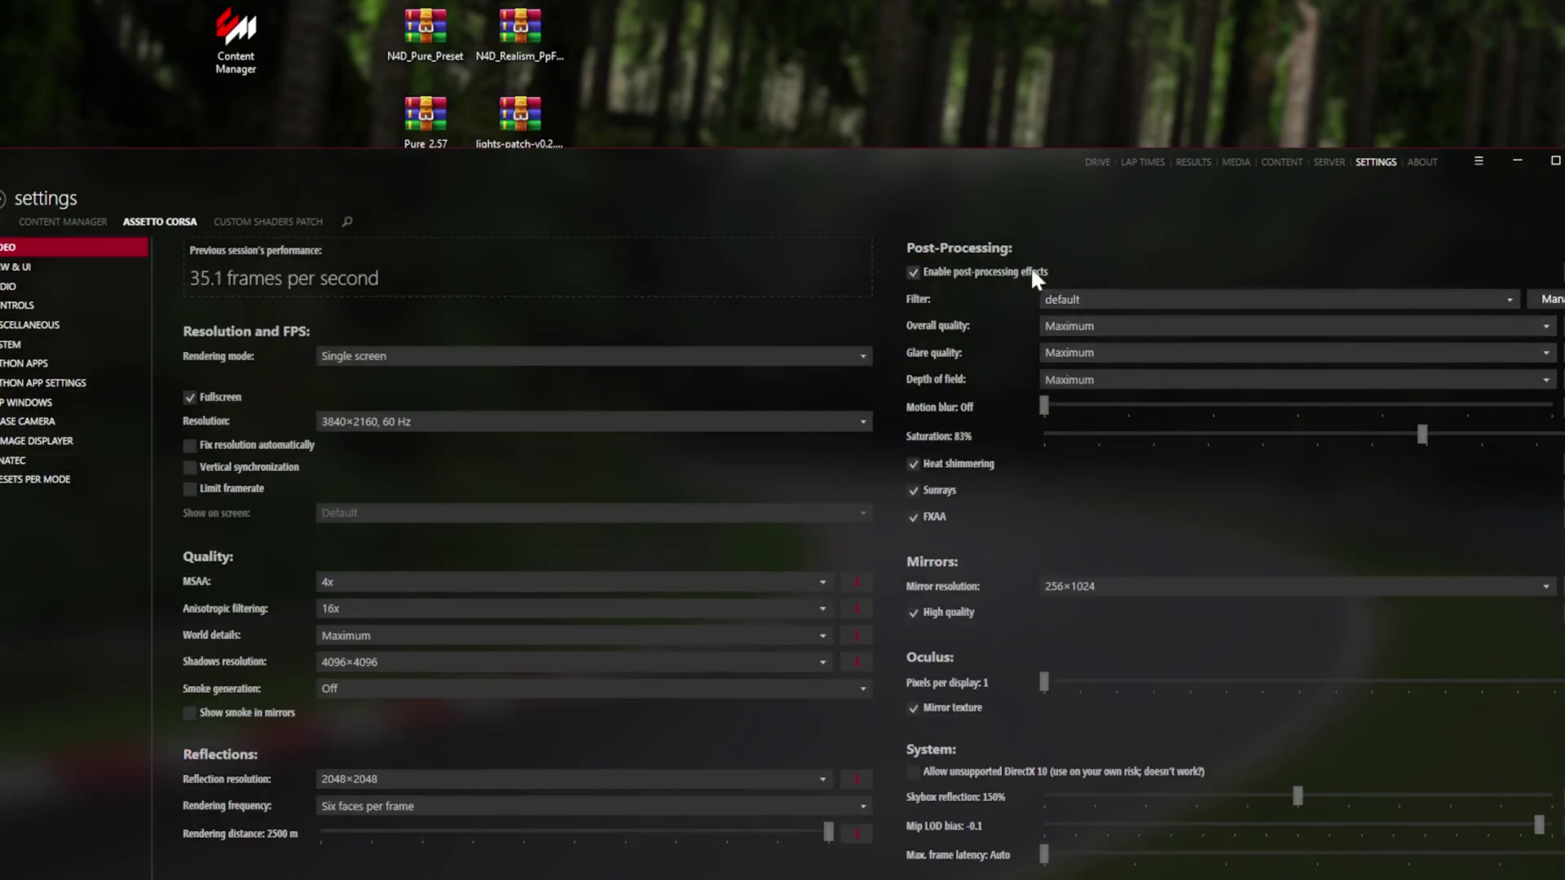
left_click(1088, 296)
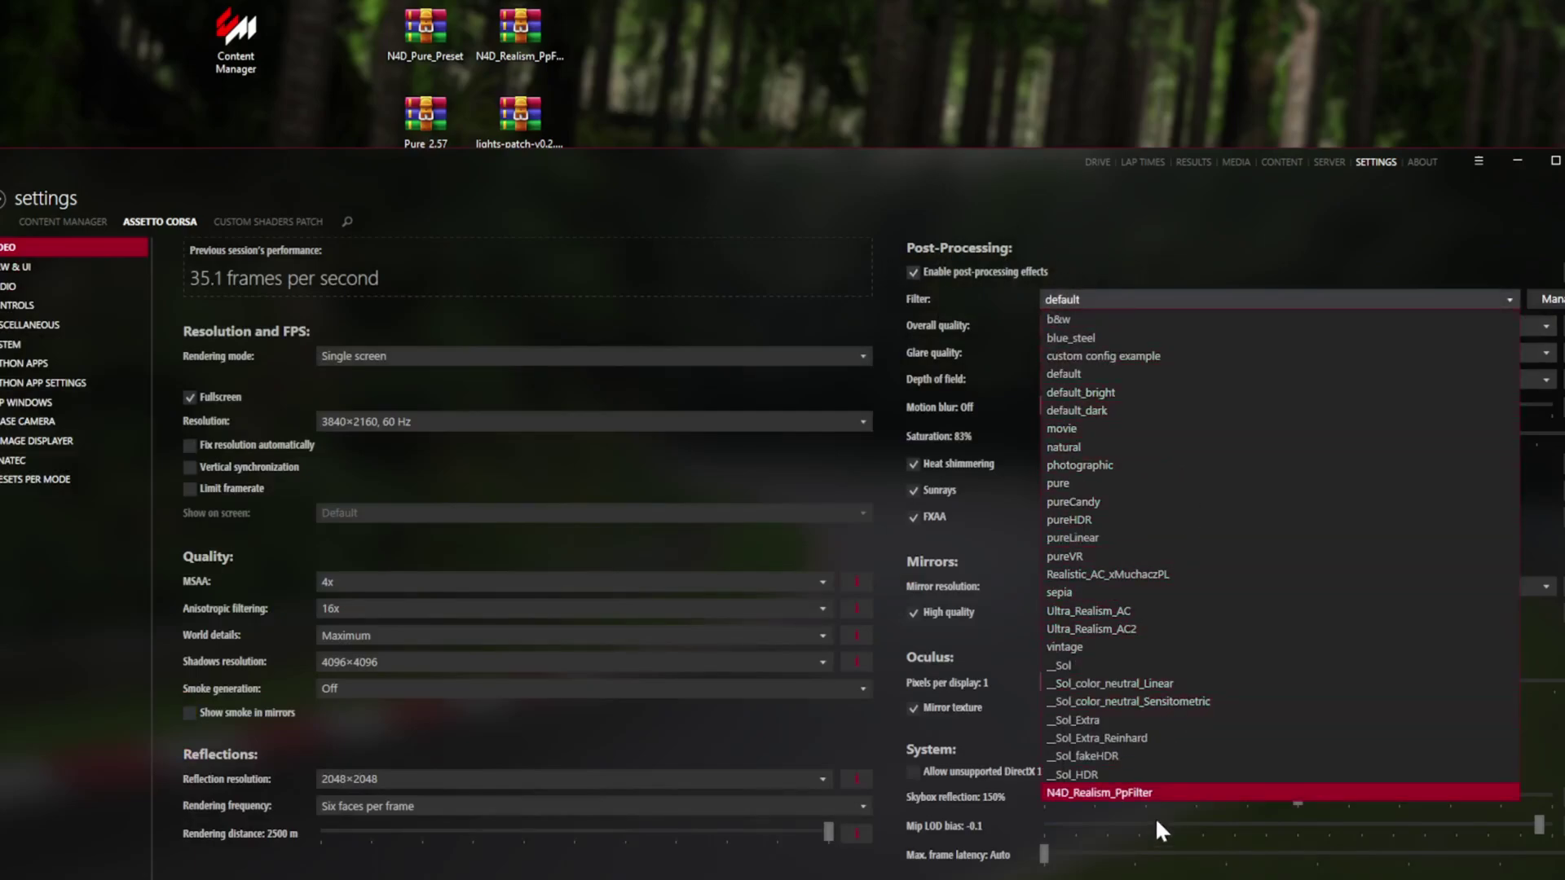
left_click(1163, 791)
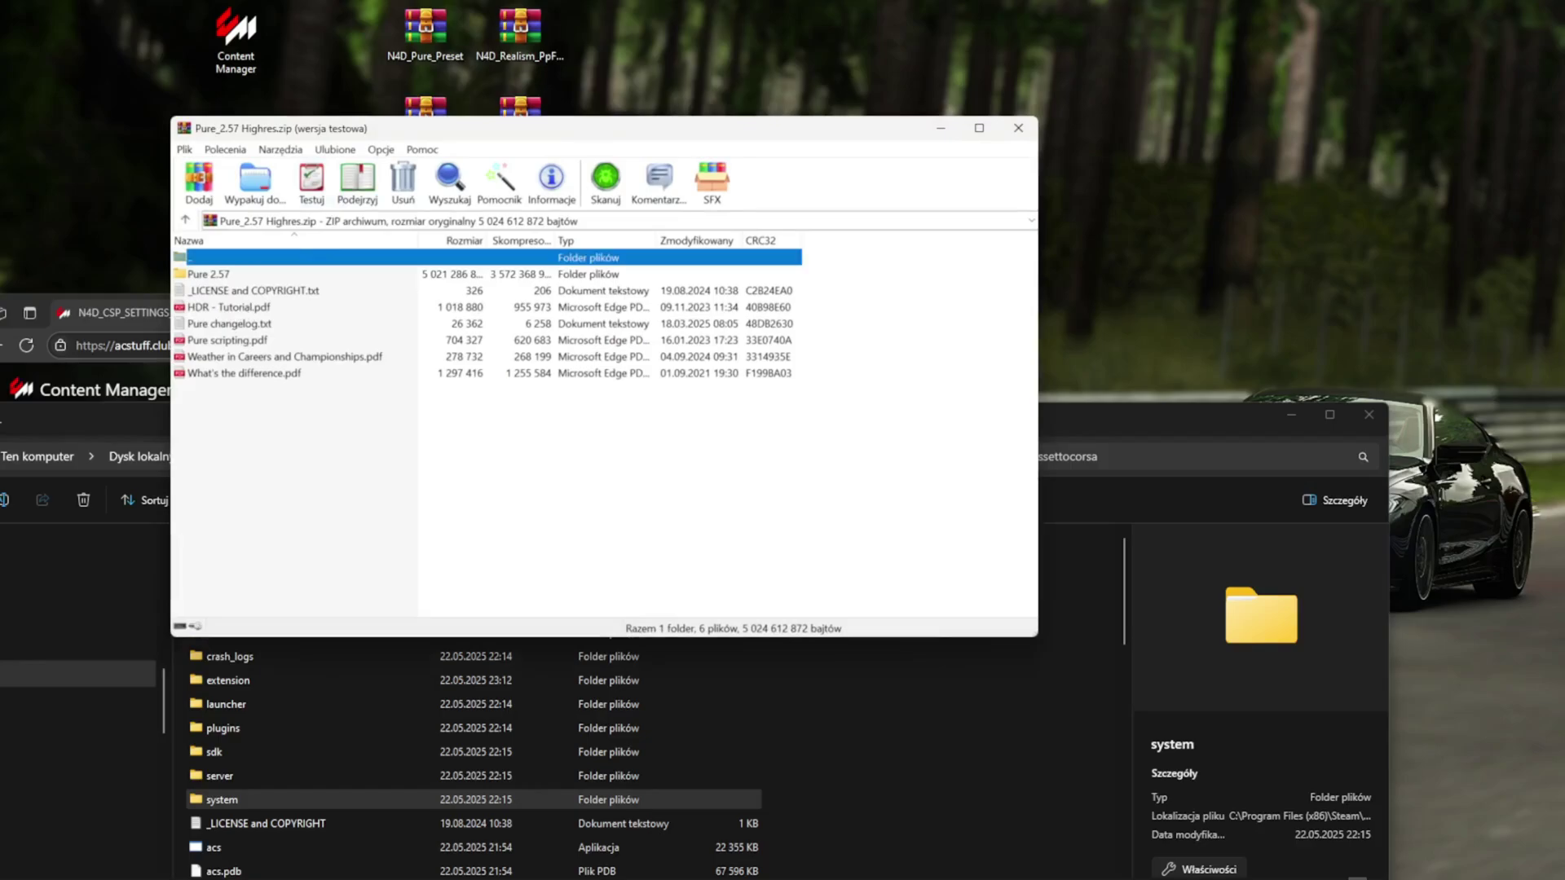
Select everything inside the Pure 2.57 folder of the Pure_2.57 Highres archive, compare it with the assettocorsa folder, and close the archive
double_click(243, 276)
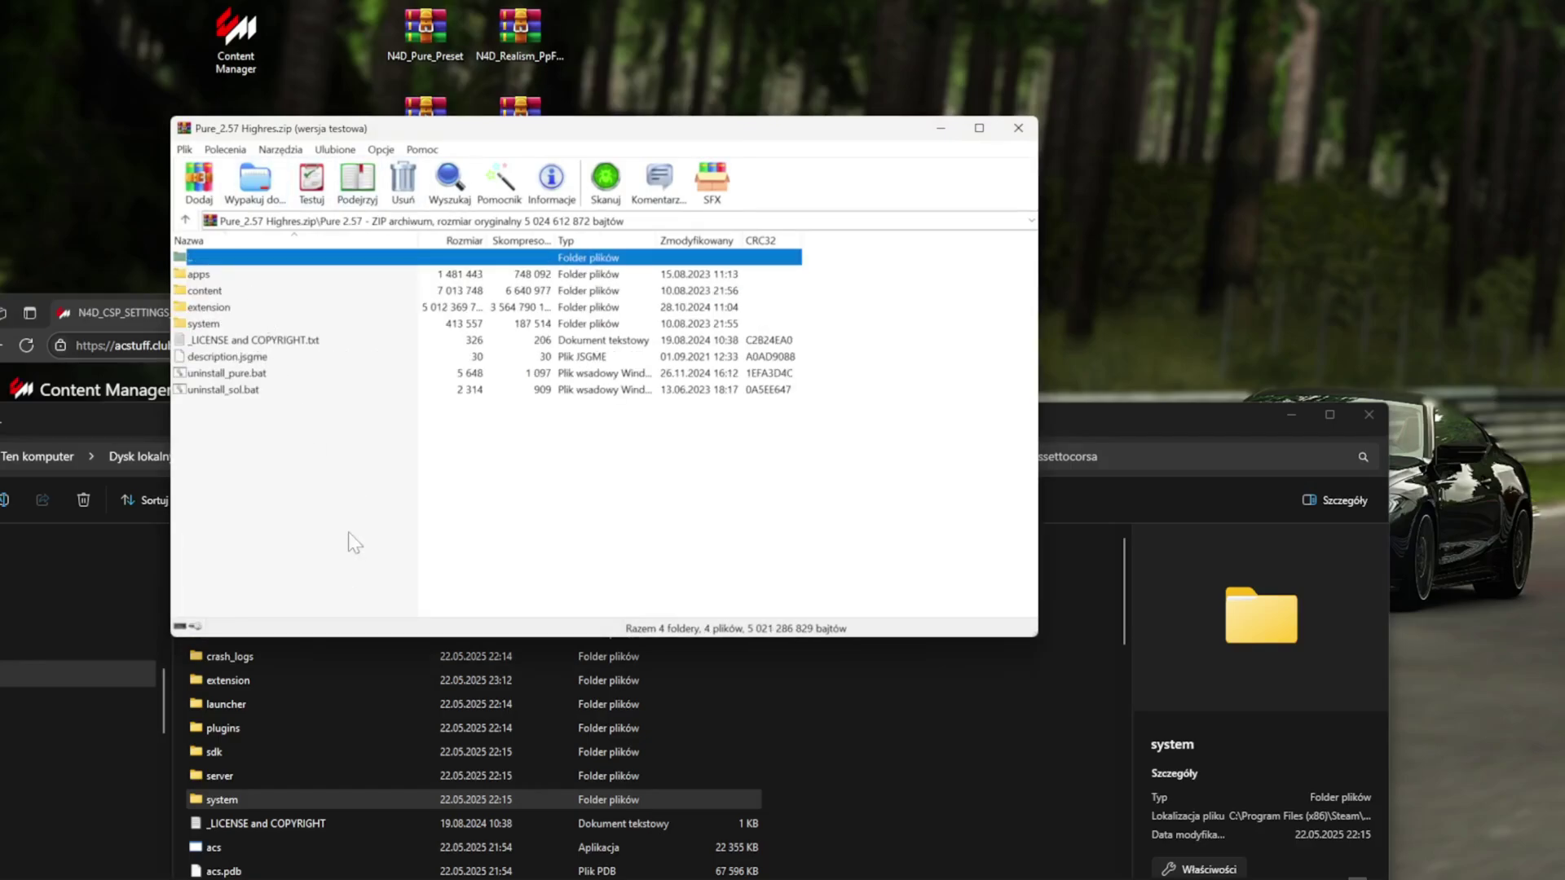
left_click_drag(831, 464, 236, 272)
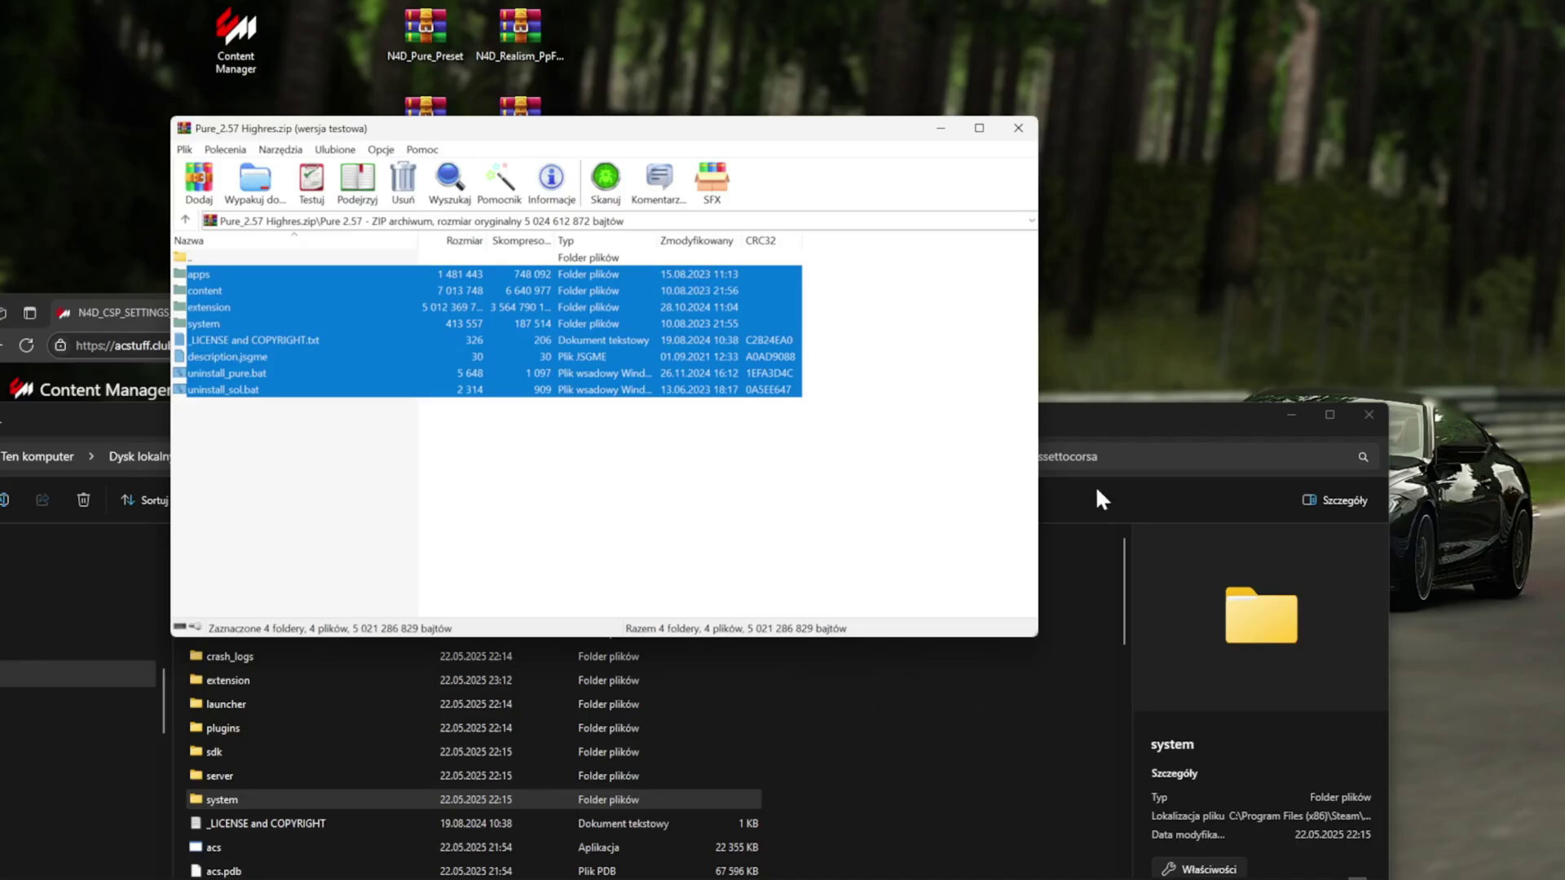
left_click(1070, 414)
left_click(842, 799)
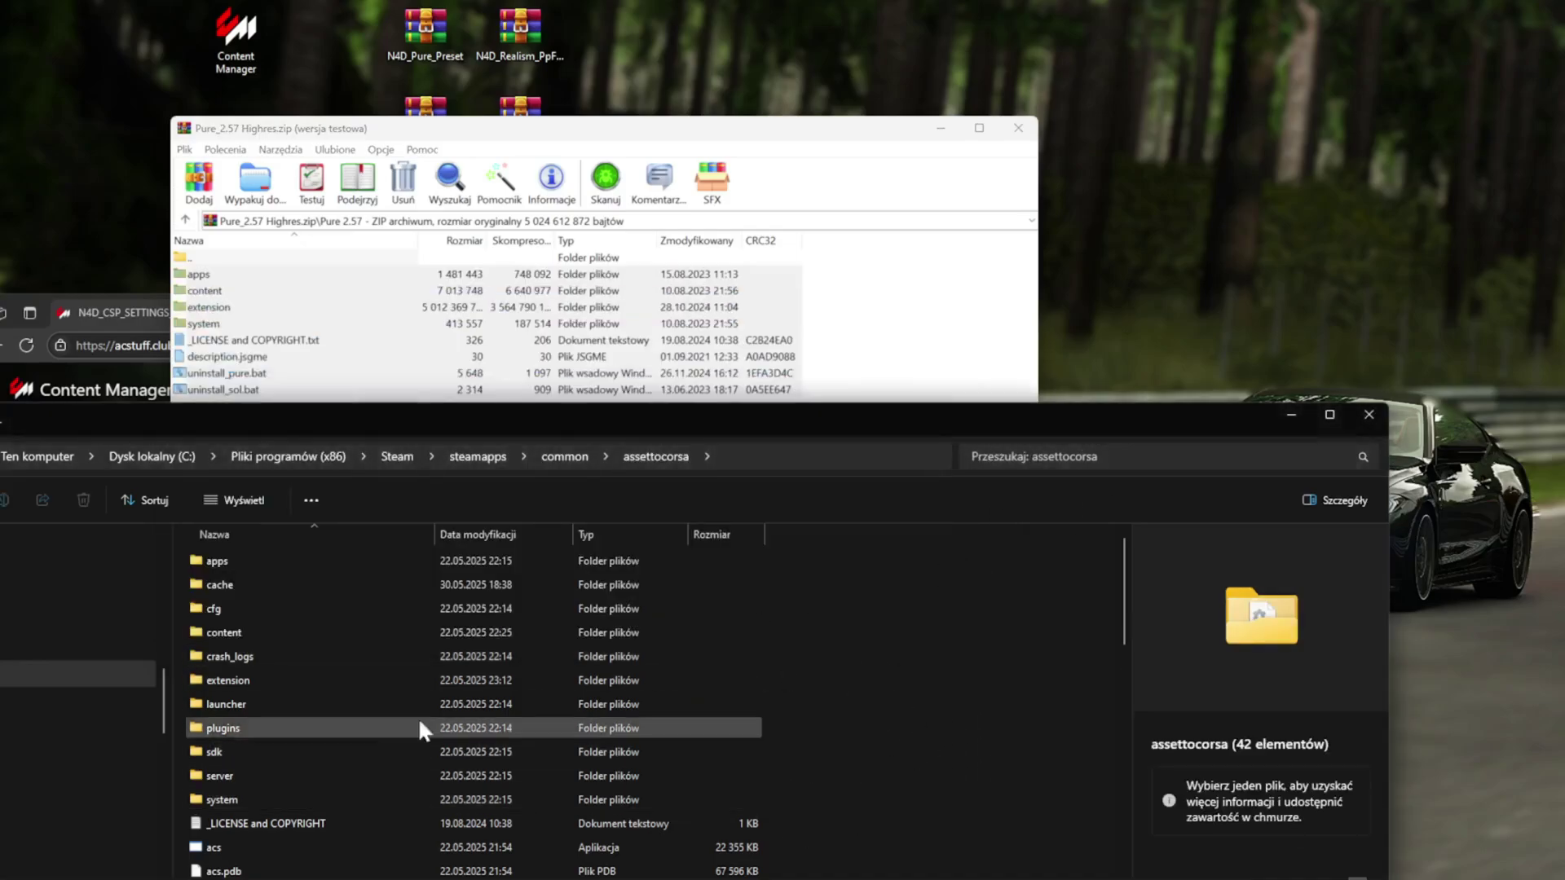
left_click(806, 129)
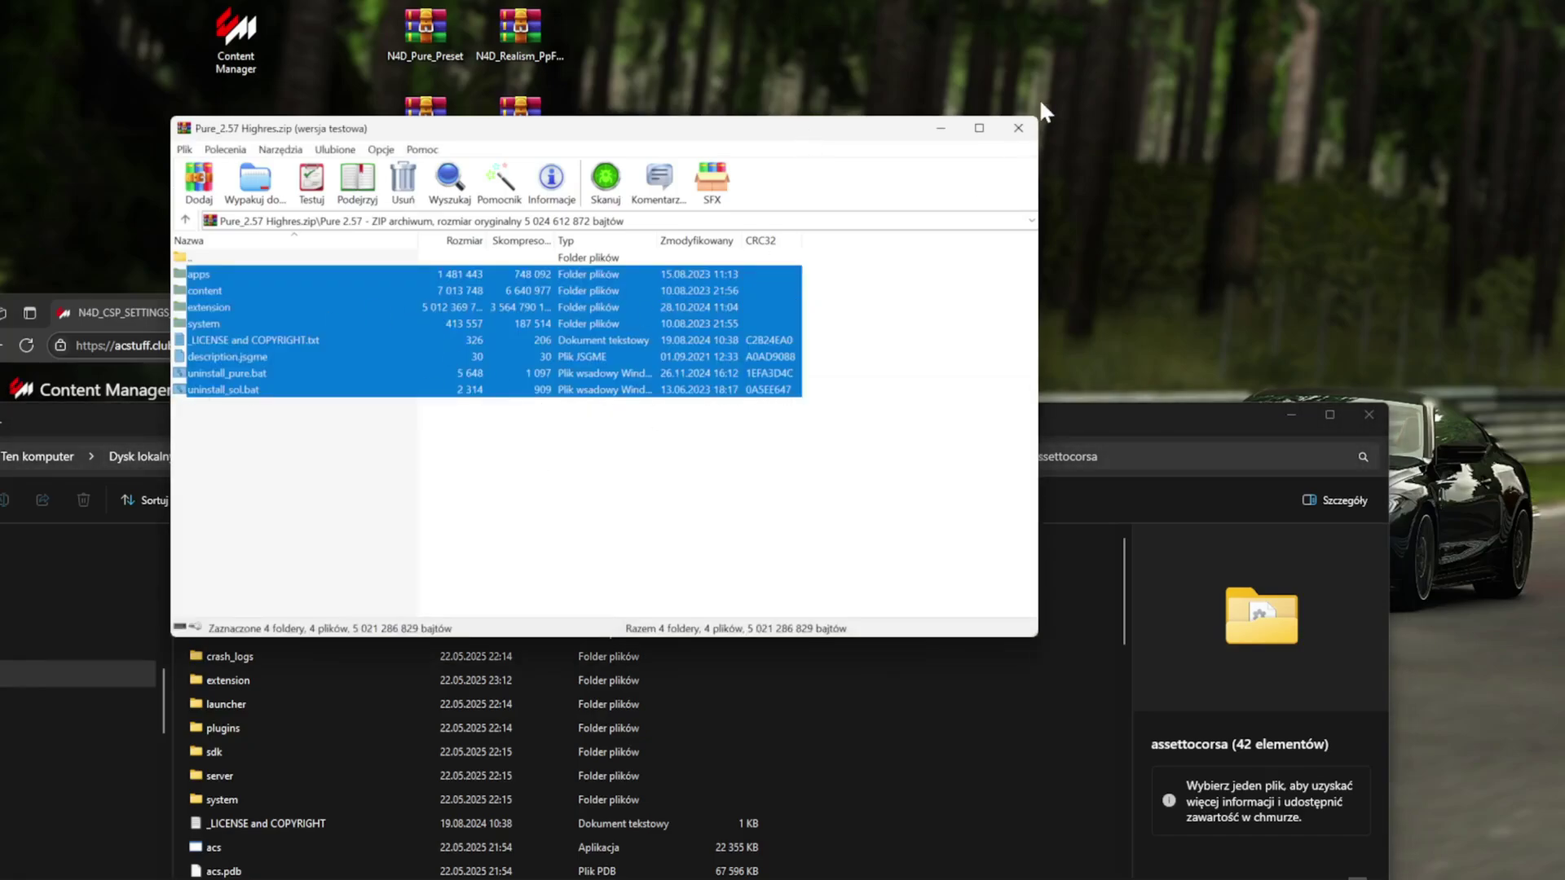
left_click(1021, 132)
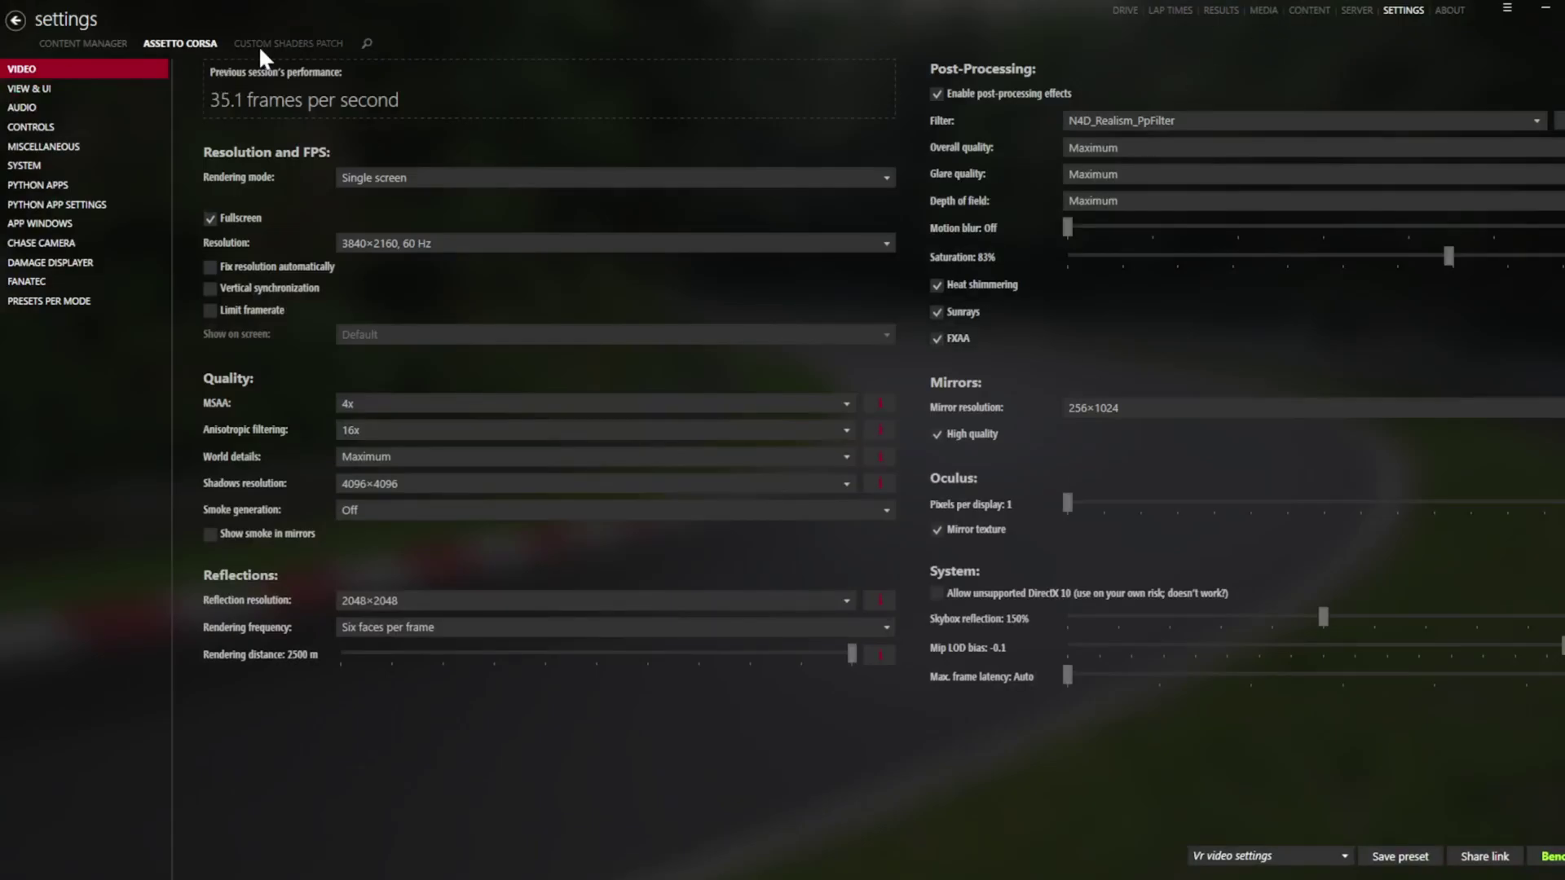
Choose the weather style in the Weather FX extension of Custom Shaders Patch, and return to the Assetto Corsa settings
left_click(269, 44)
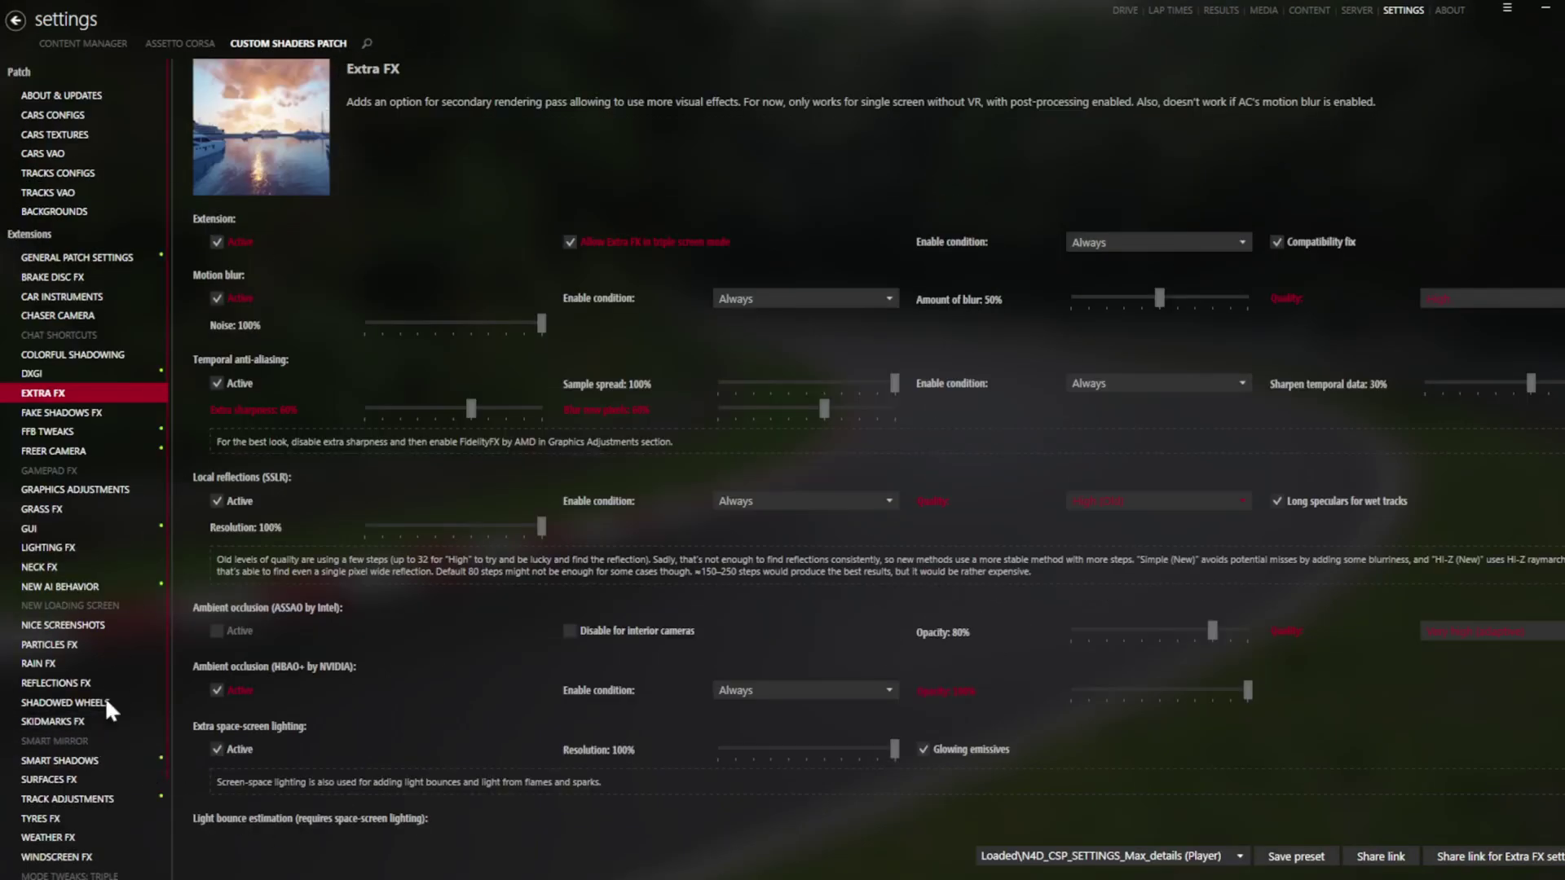
scroll(85, 819, "down", 2)
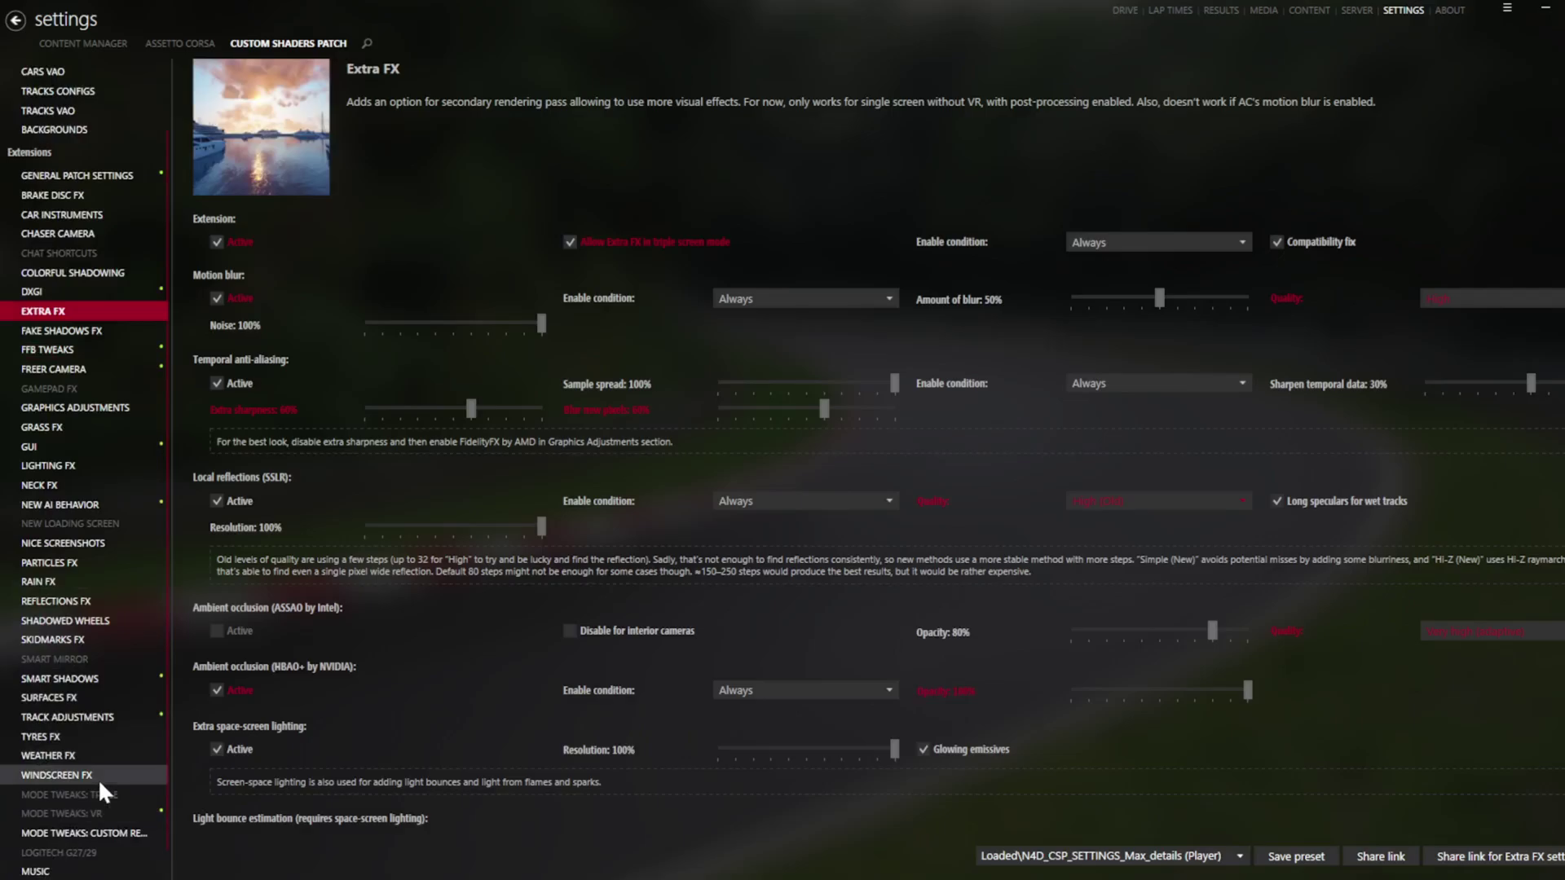
left_click(100, 756)
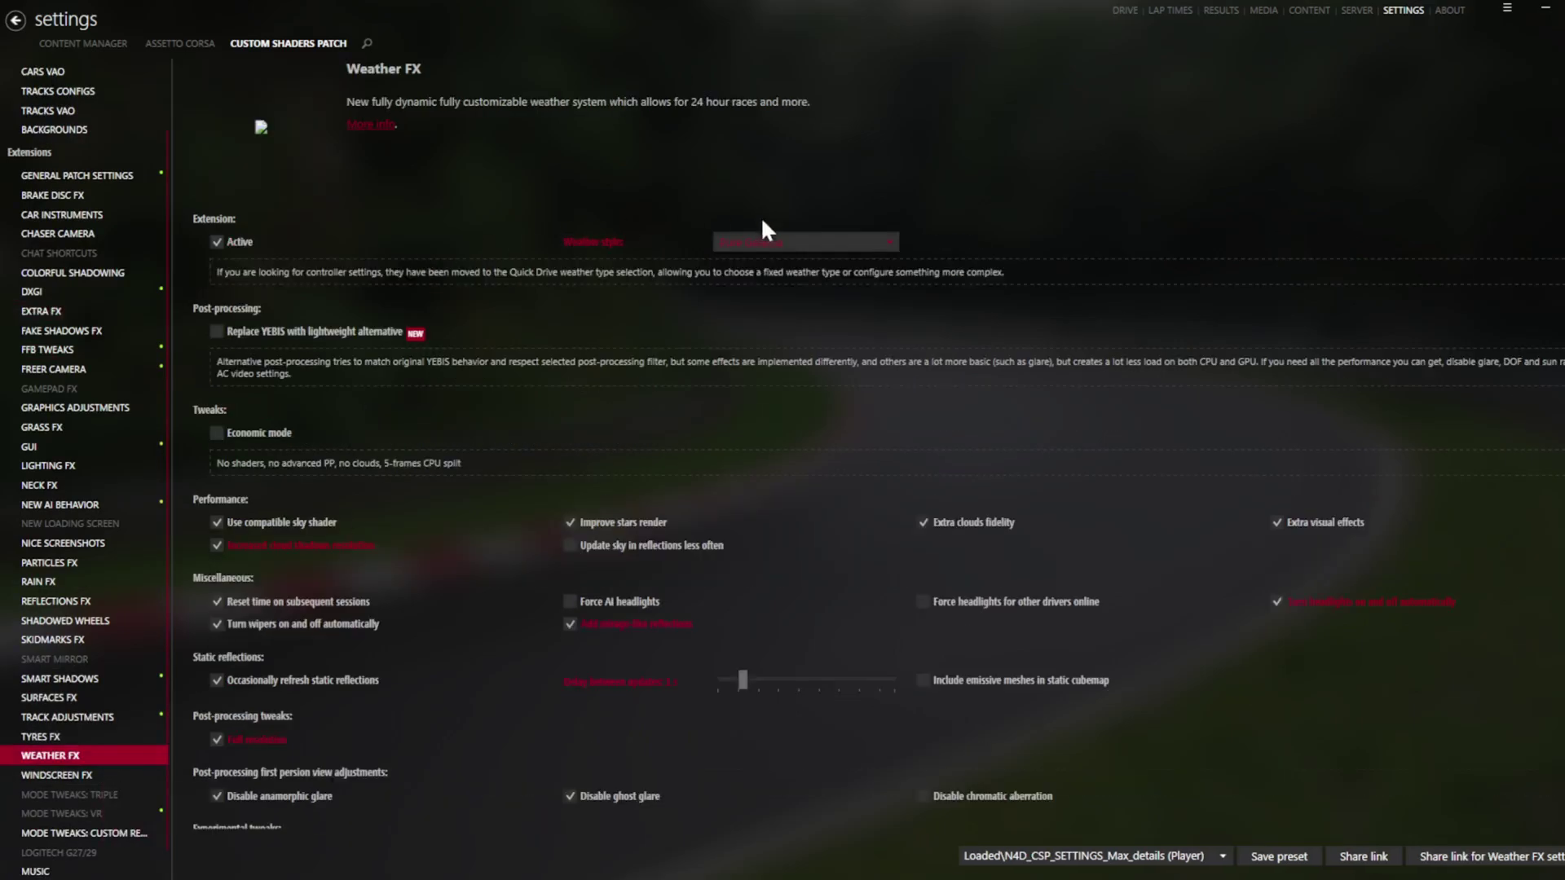
left_click(785, 245)
left_click(790, 303)
left_click(191, 43)
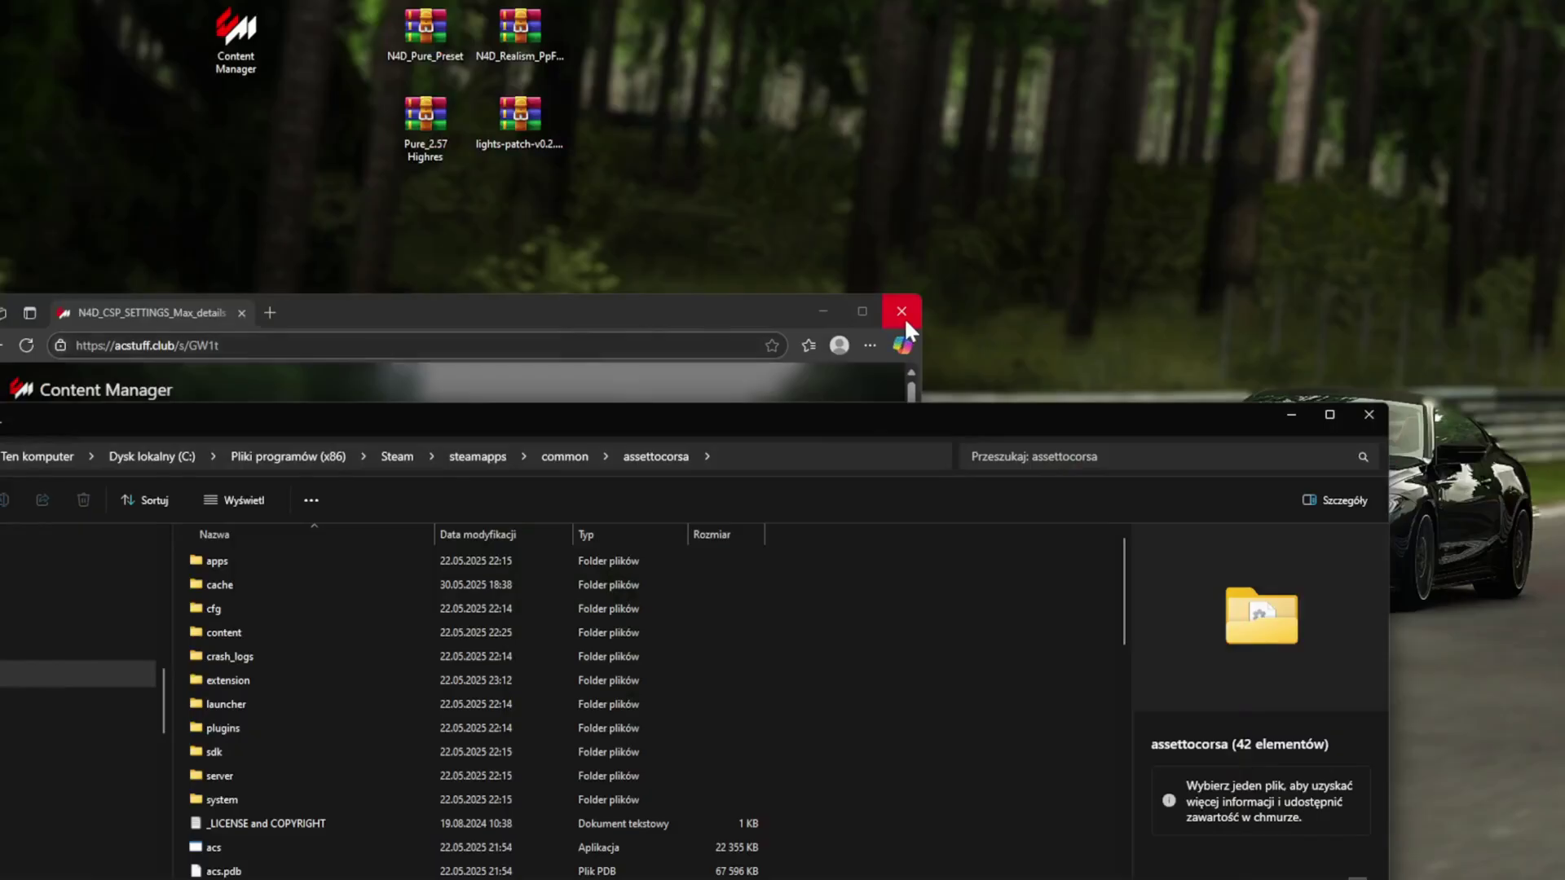
Open the N4D_Pure_Preset archive and, beside it, the game's assettocorsa\extension\config-ext\Pure folder
left_click(901, 308)
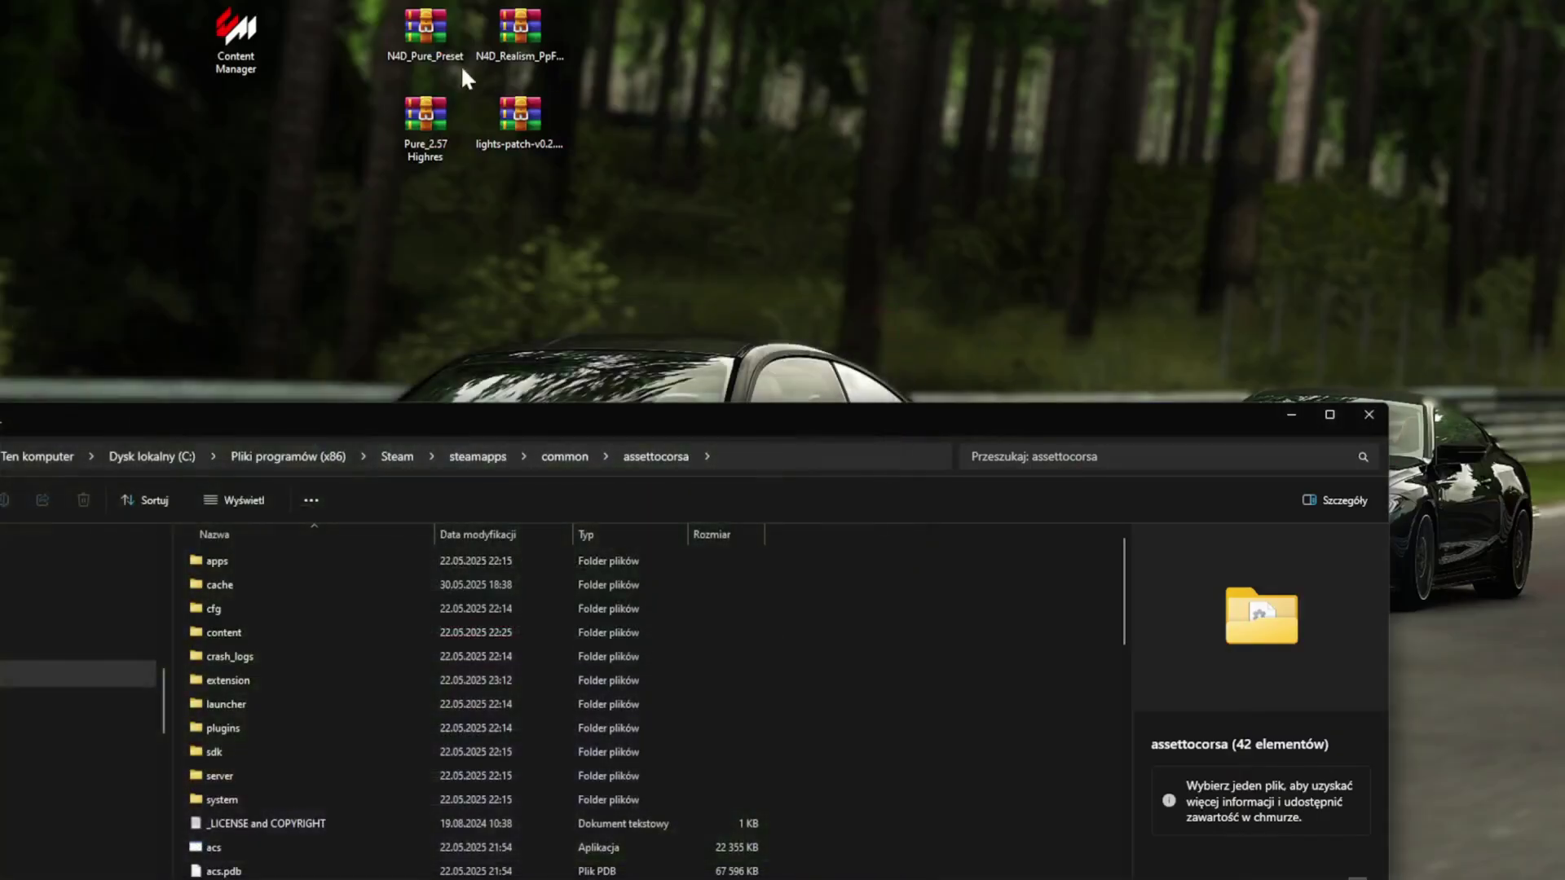
double_click(433, 33)
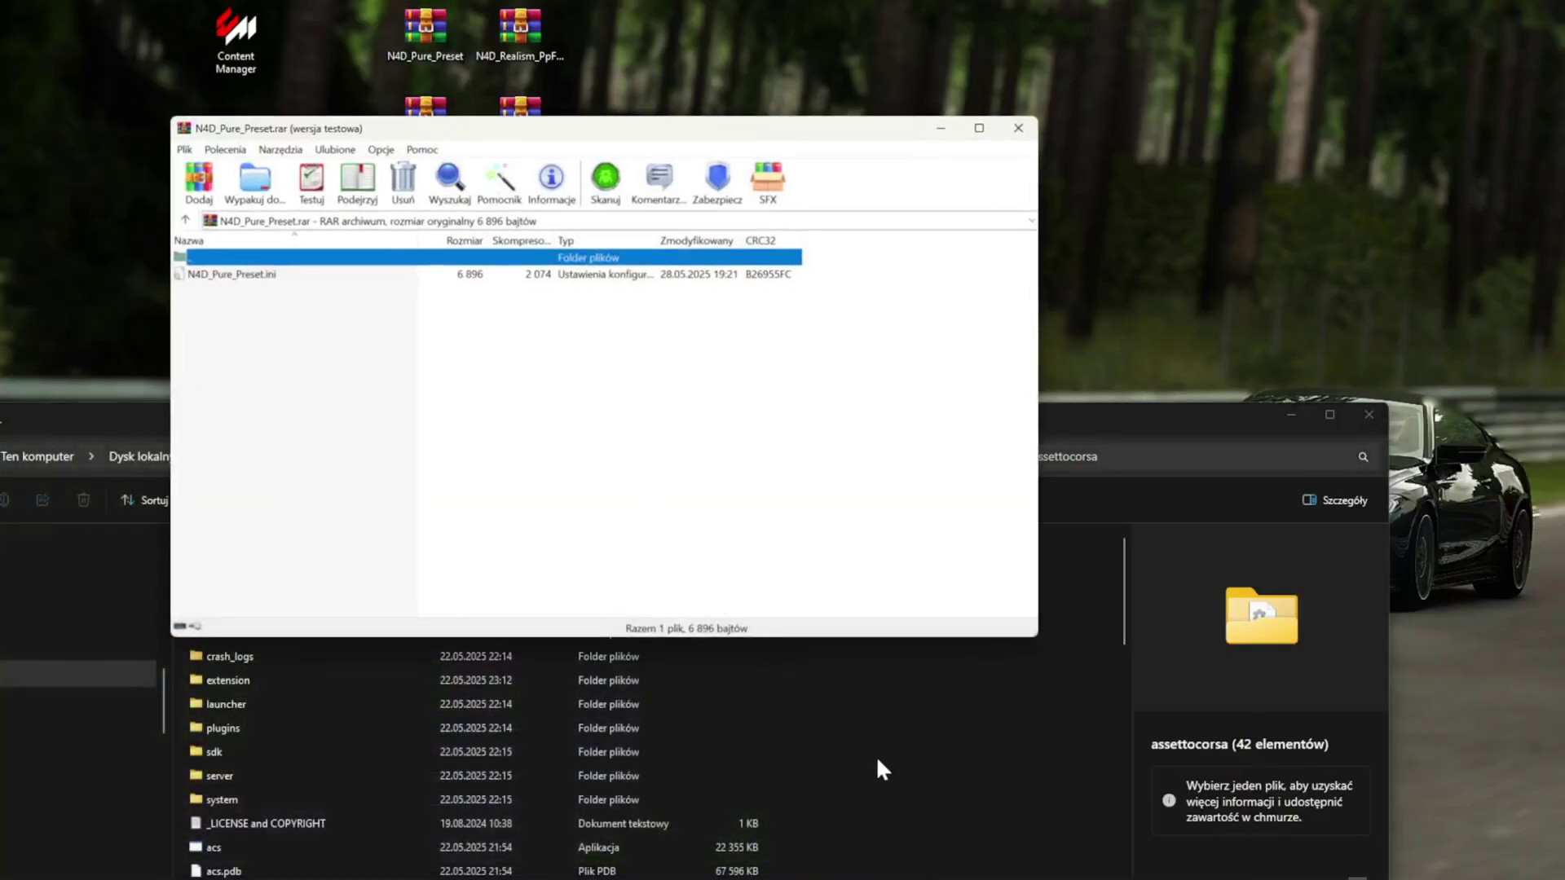
left_click(877, 758)
left_click_drag(569, 424, 729, 364)
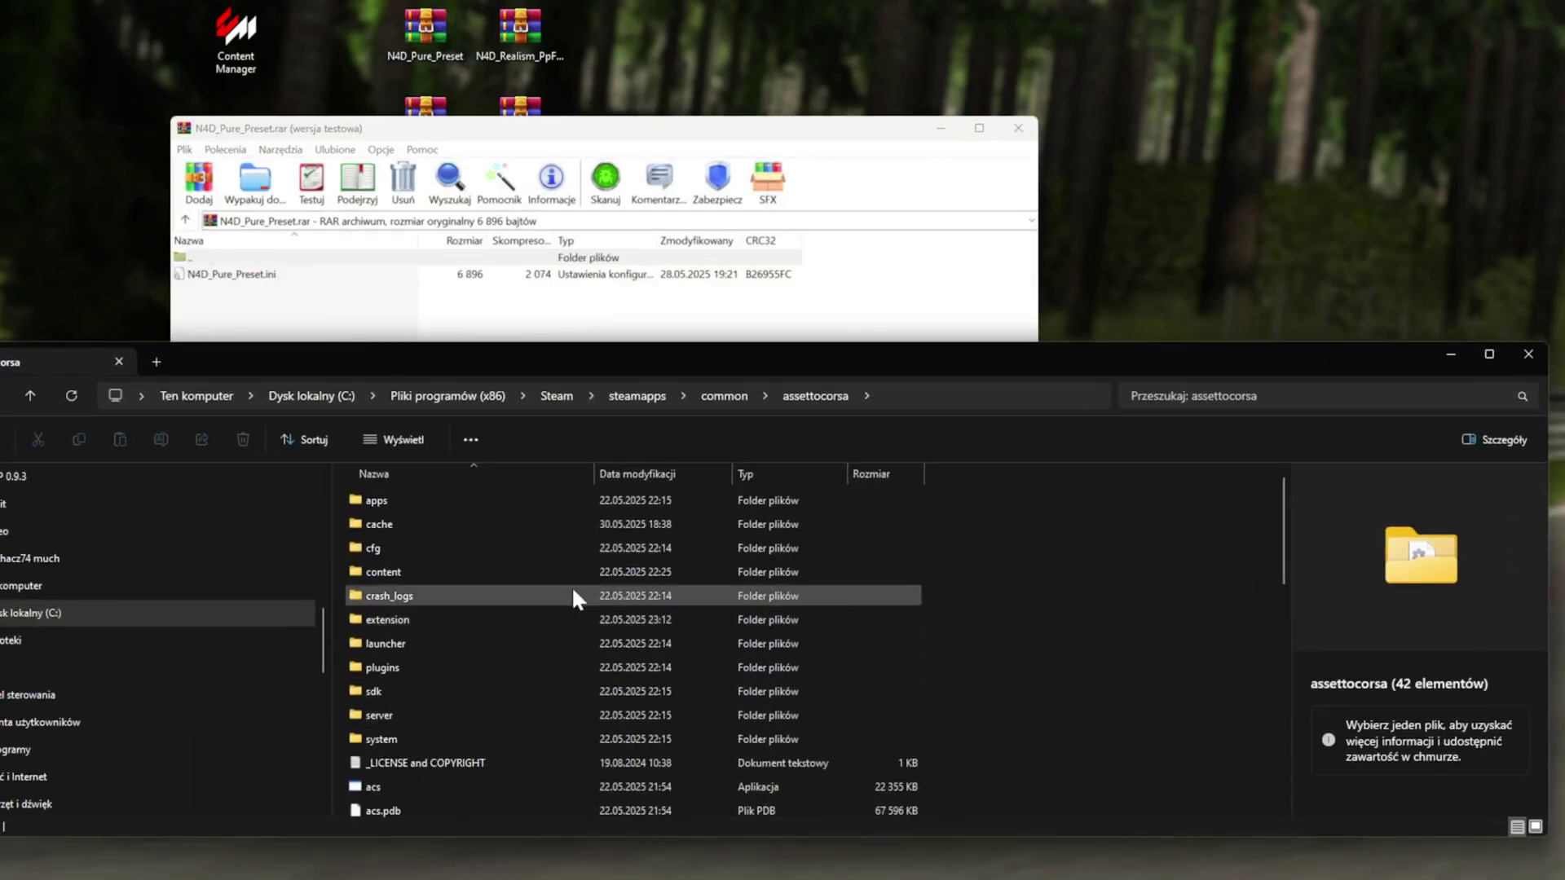
double_click(581, 618)
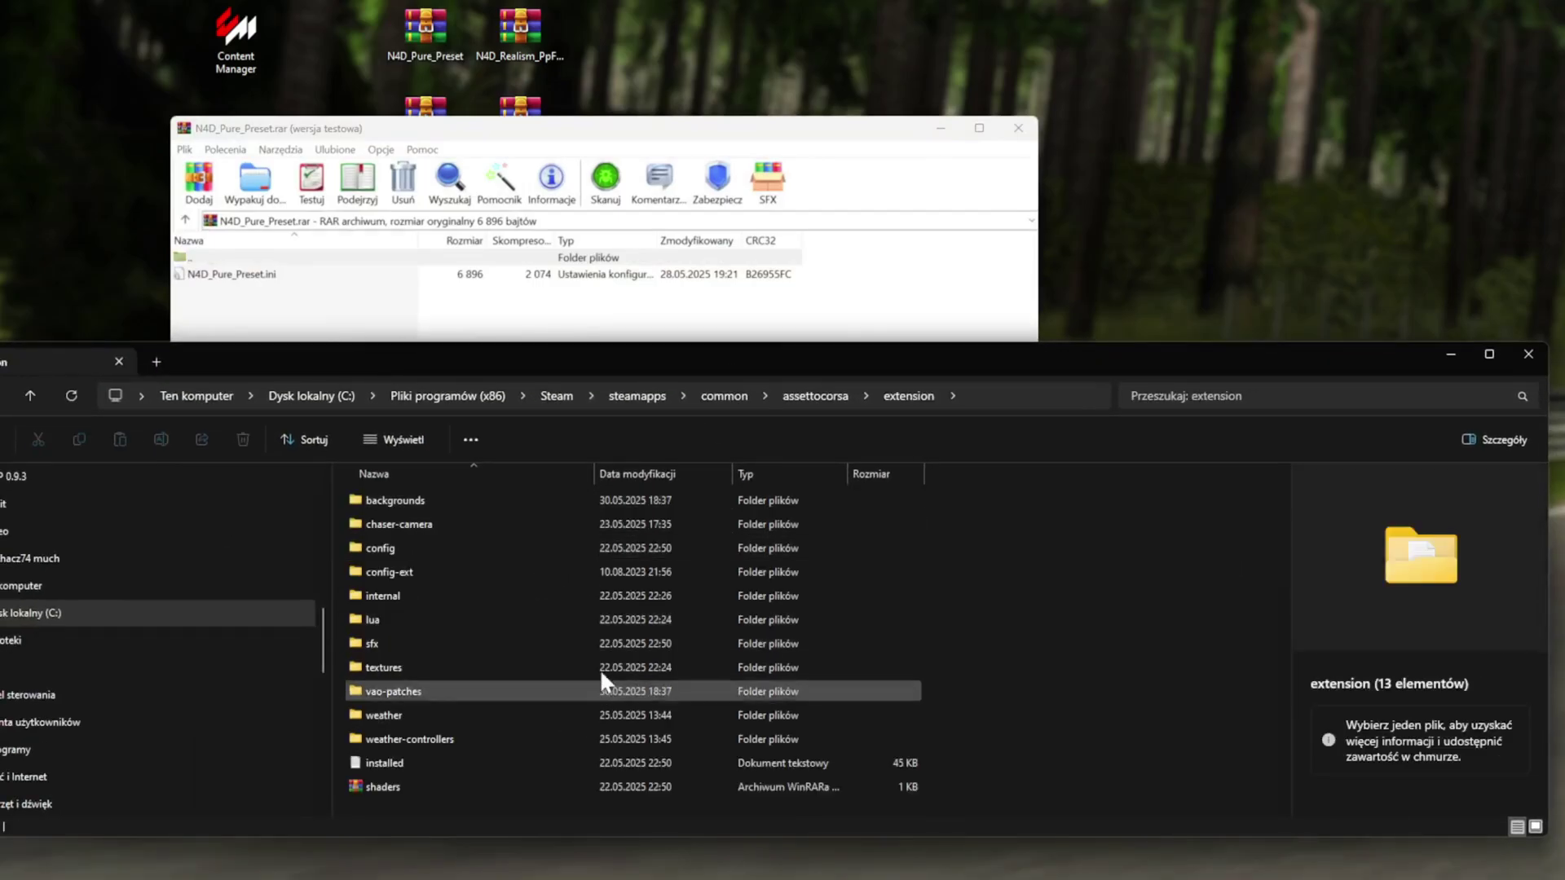
double_click(591, 575)
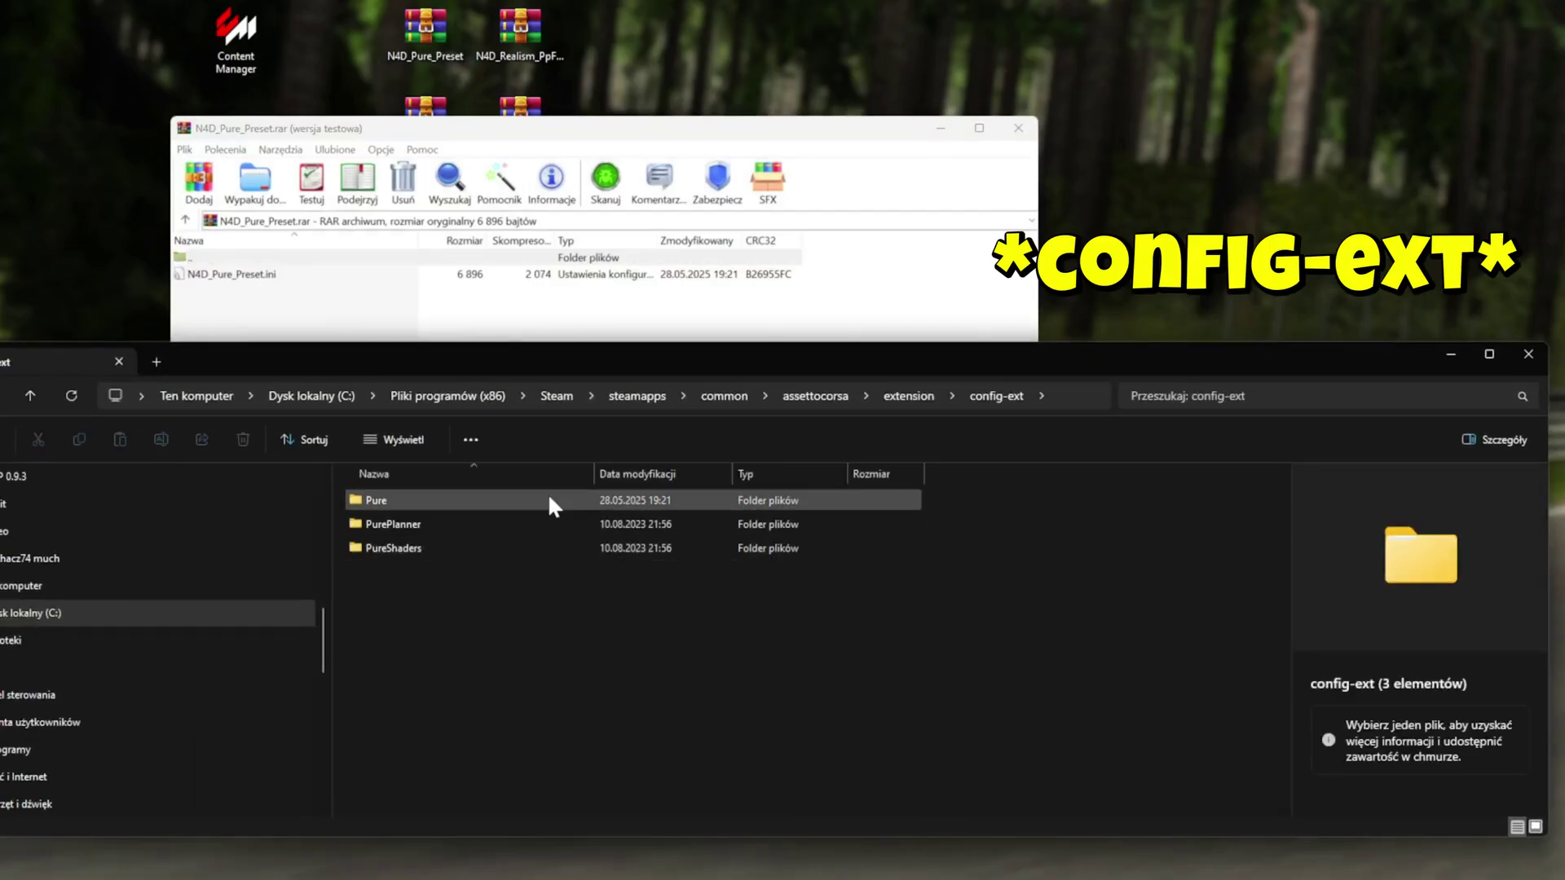
double_click(549, 499)
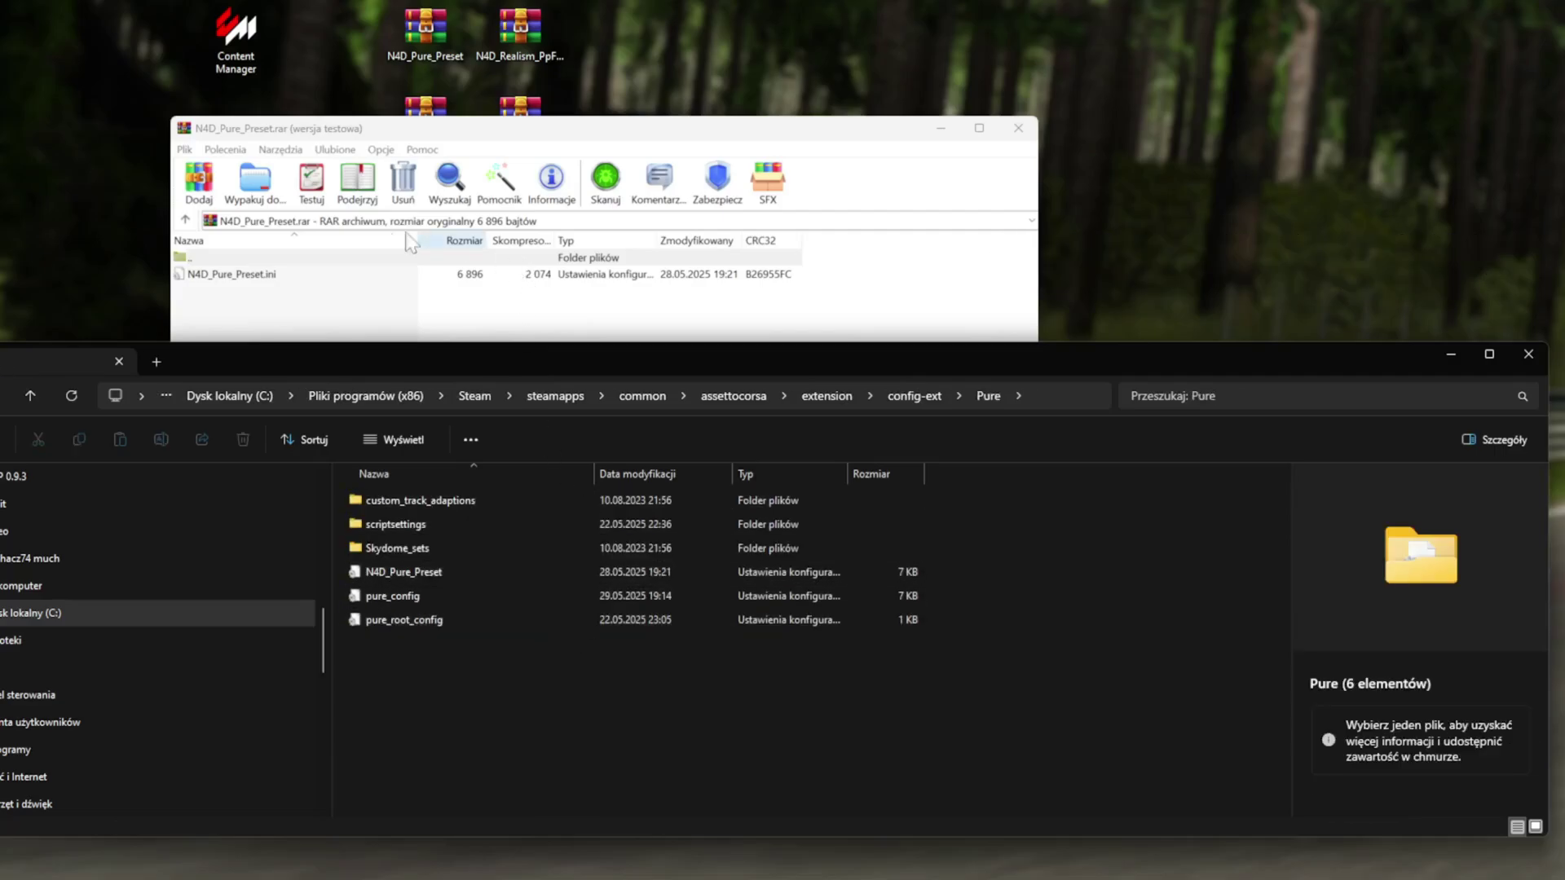
Select N4D_Pure_Preset.ini in the archive, compare it with the game's Pure folder, and close the archive
left_click(306, 274)
left_click_drag(887, 139, 1508, 517)
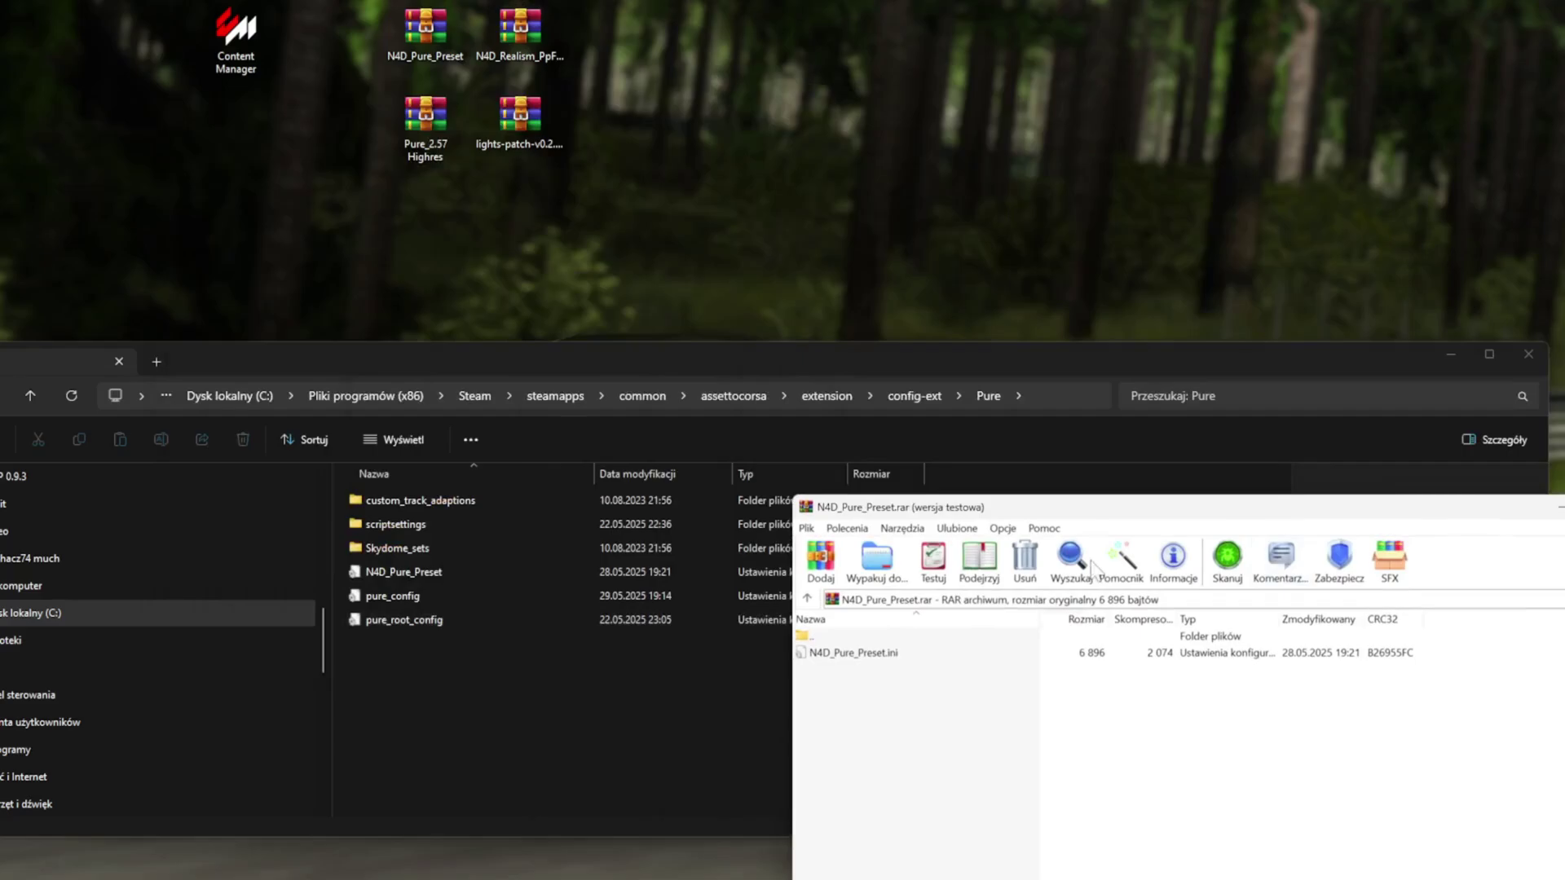
left_click_drag(1110, 507, 557, 400)
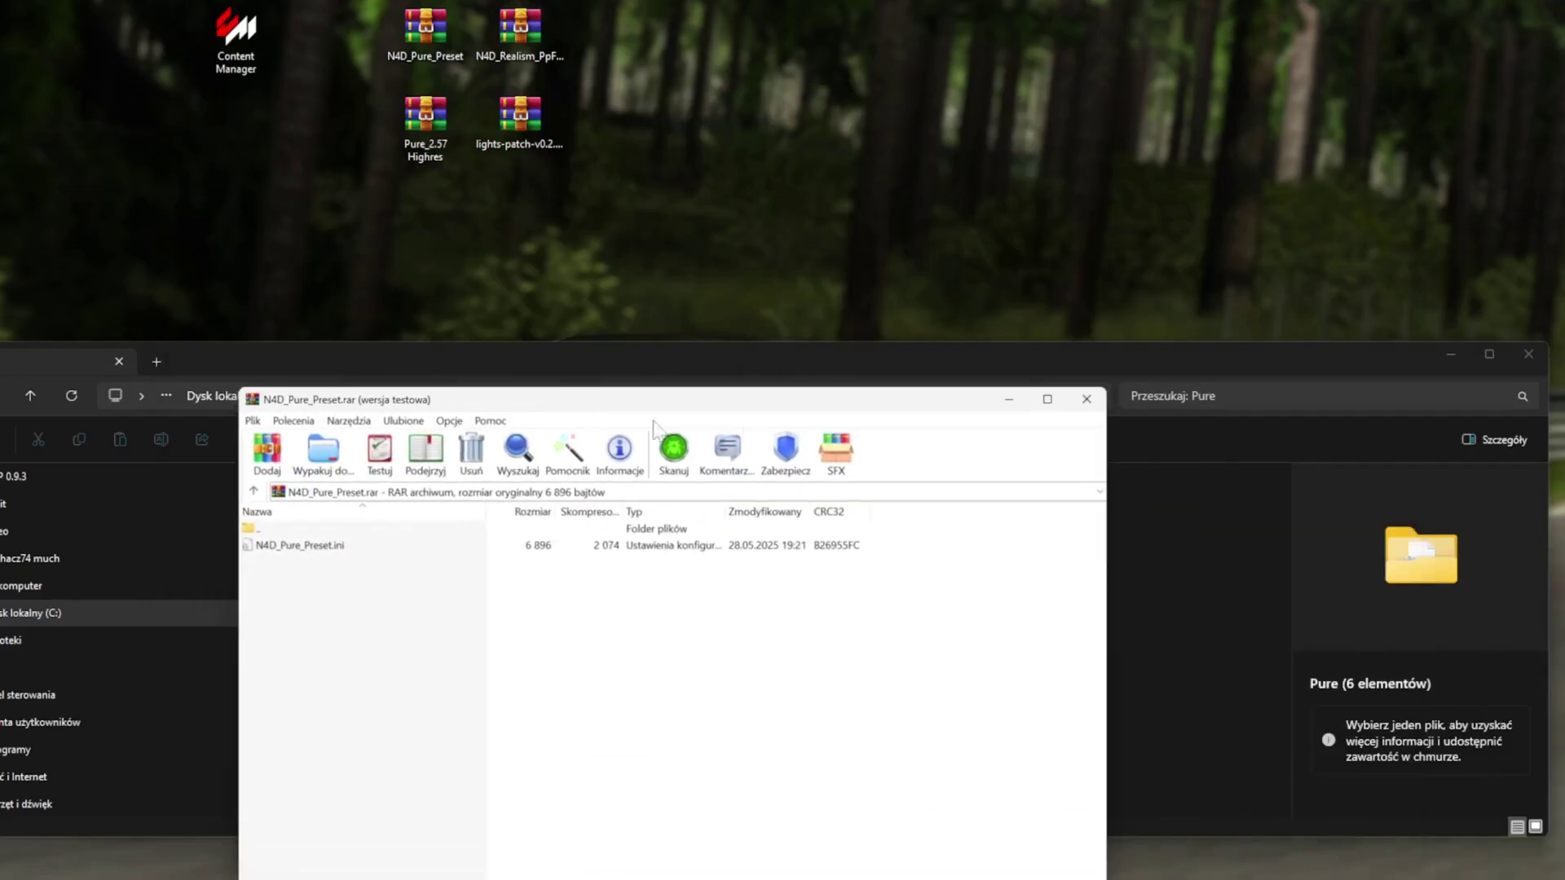
left_click(1085, 399)
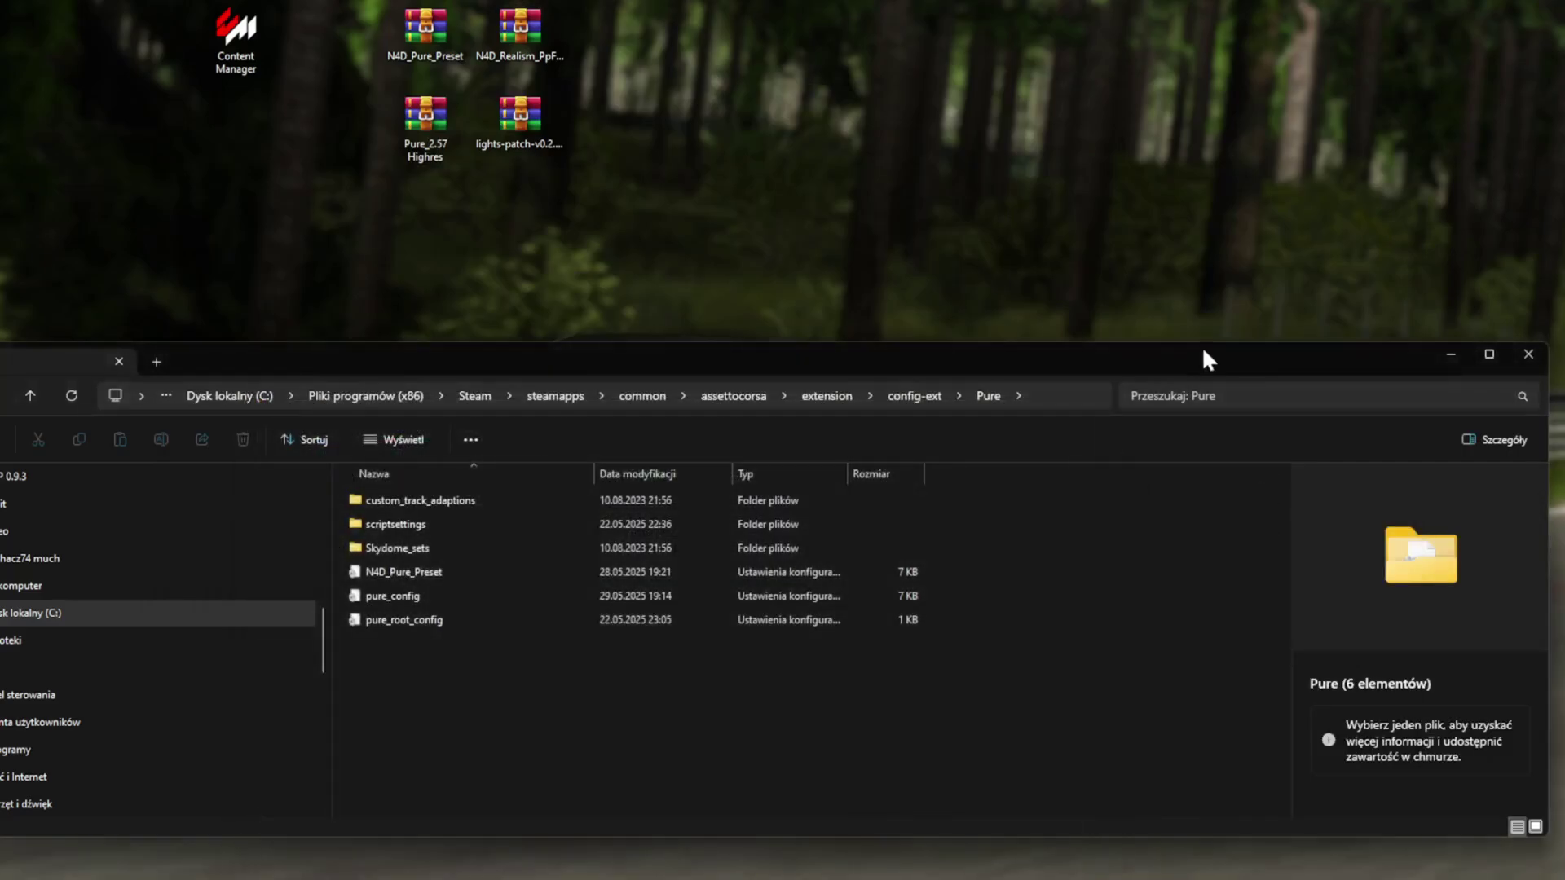
left_click(1487, 354)
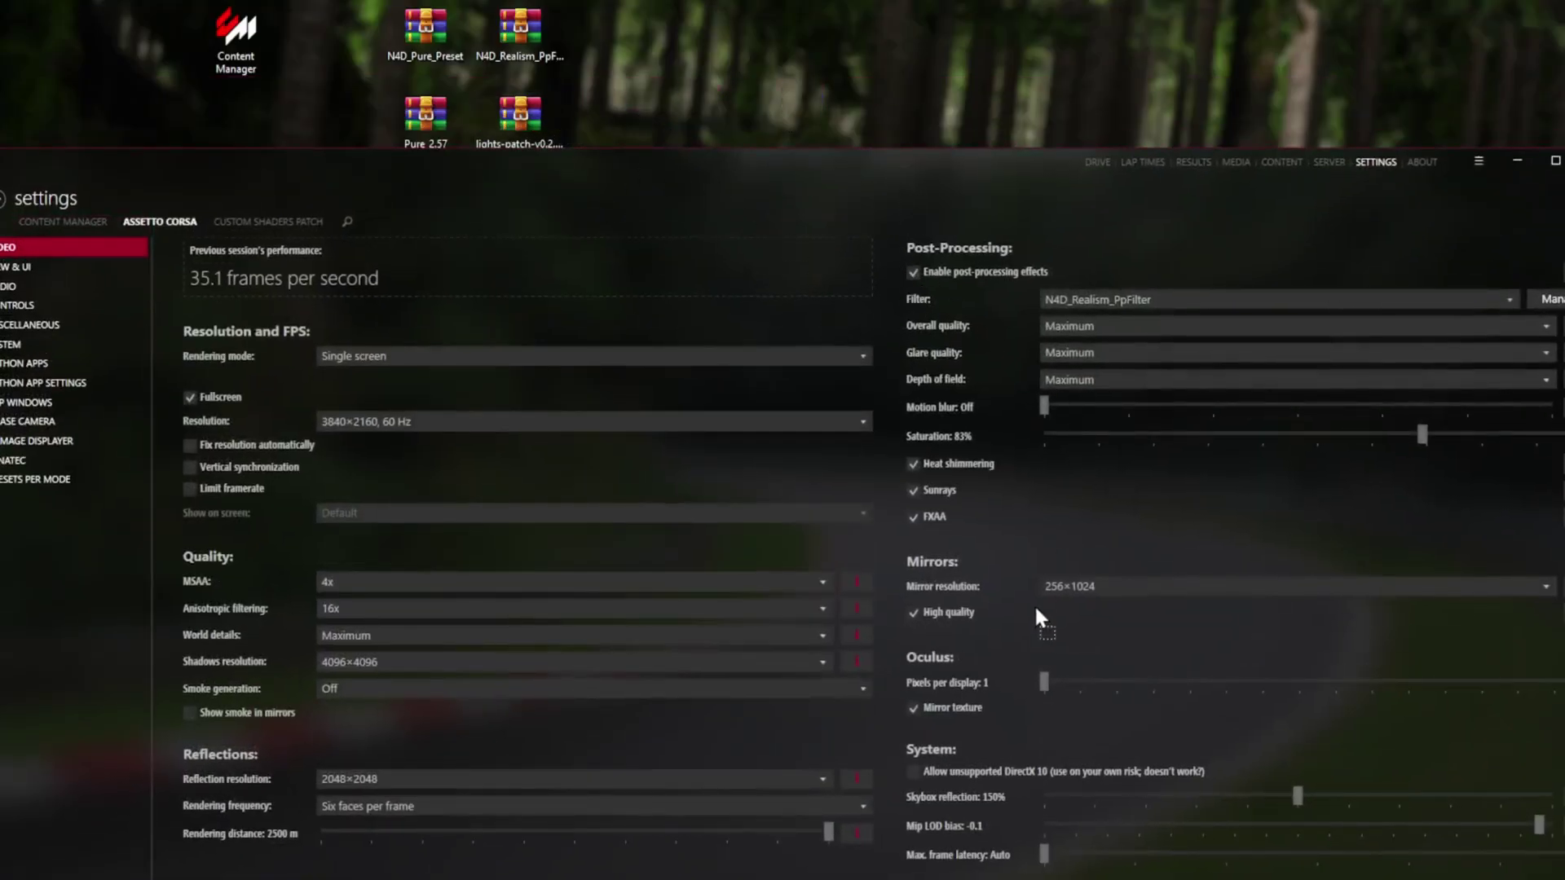
Install the pending lights-patch-v0.2.10-preview1-full update for Custom Shaders Patch over the existing files in Content Manager
left_click(1479, 161)
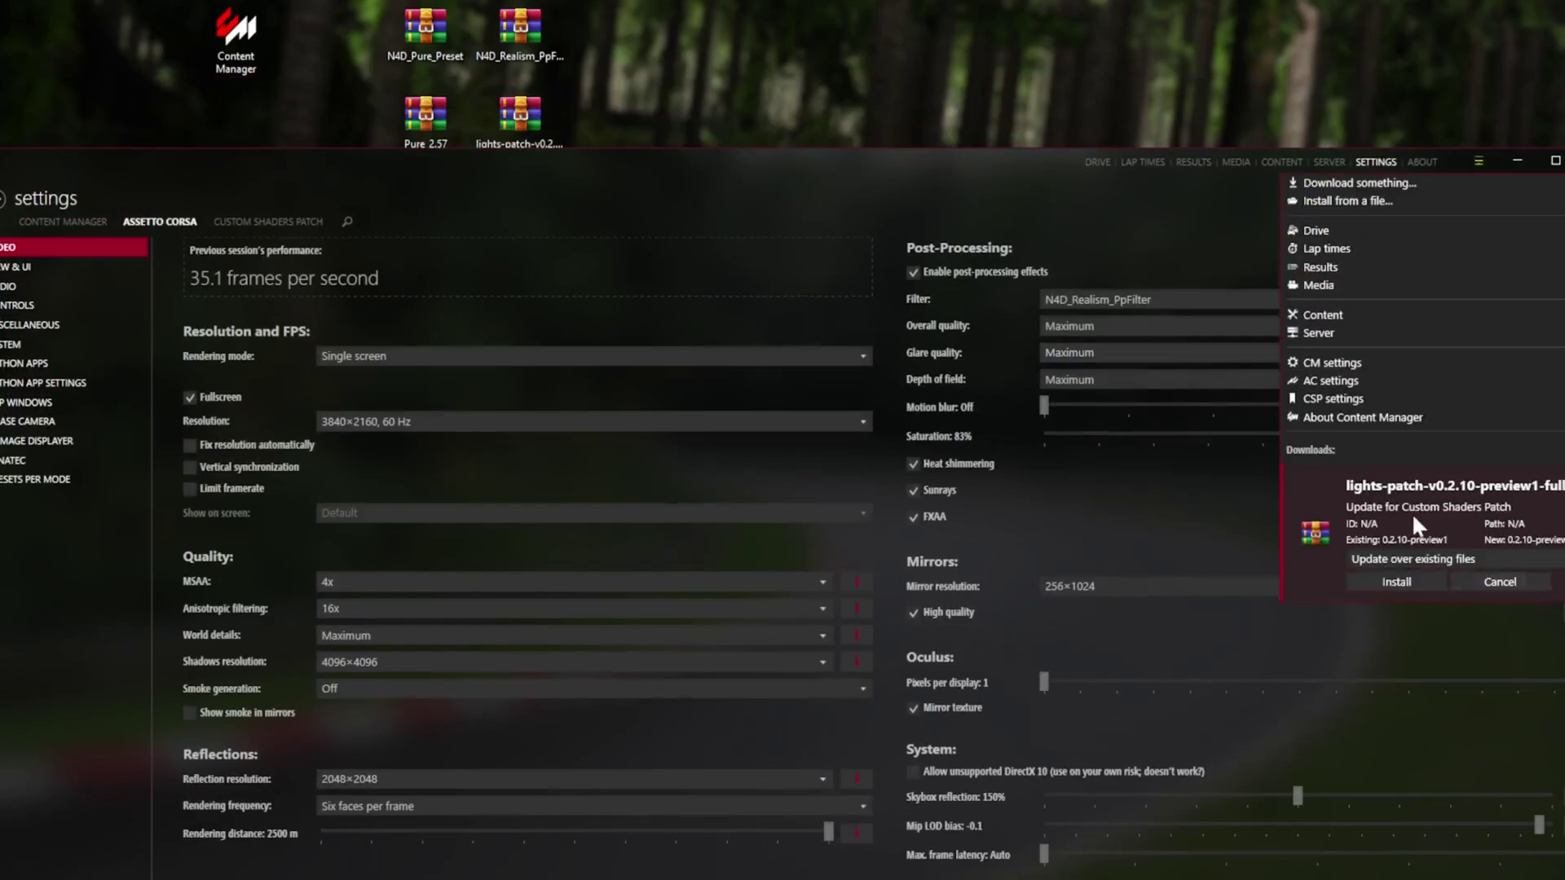
left_click(1402, 584)
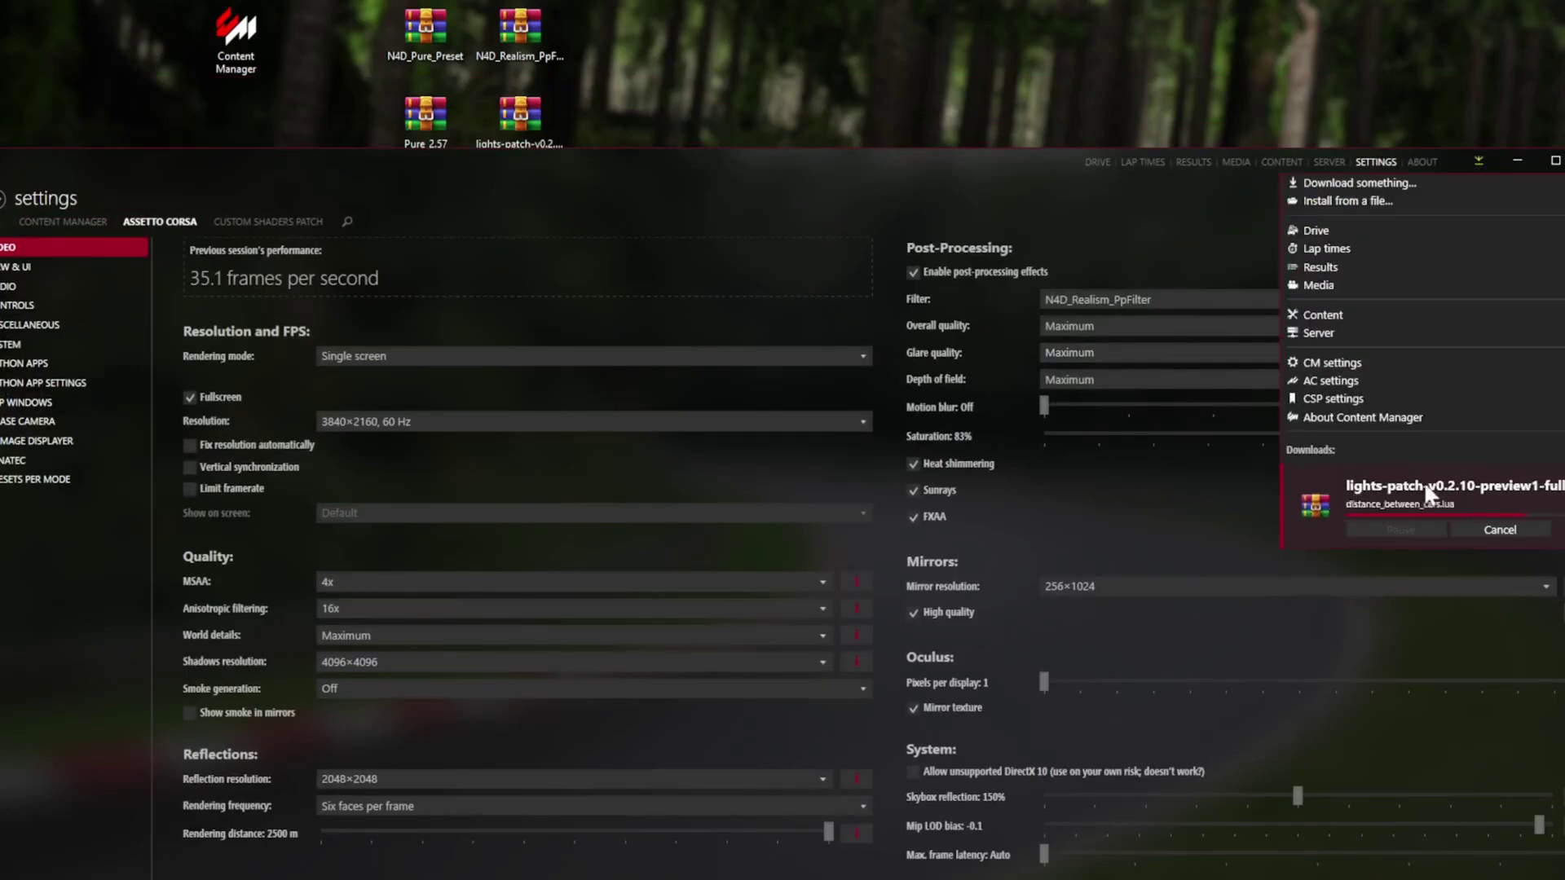
left_click(732, 163)
left_click(1556, 162)
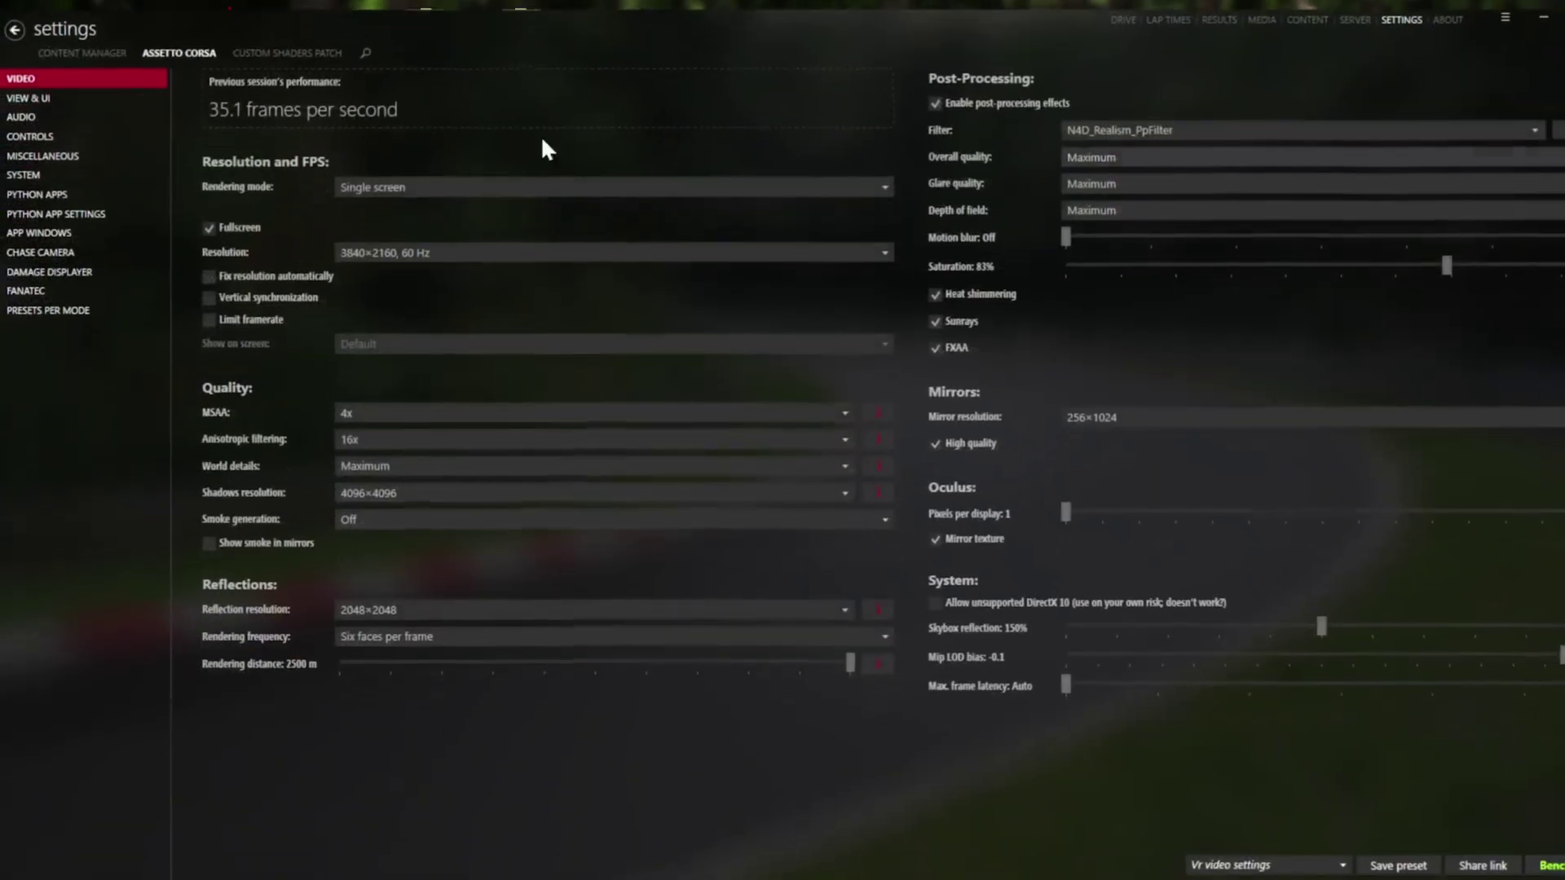
Examine the active Custom Shaders Patch version, the automatic update settings and the list of available versions
left_click(281, 44)
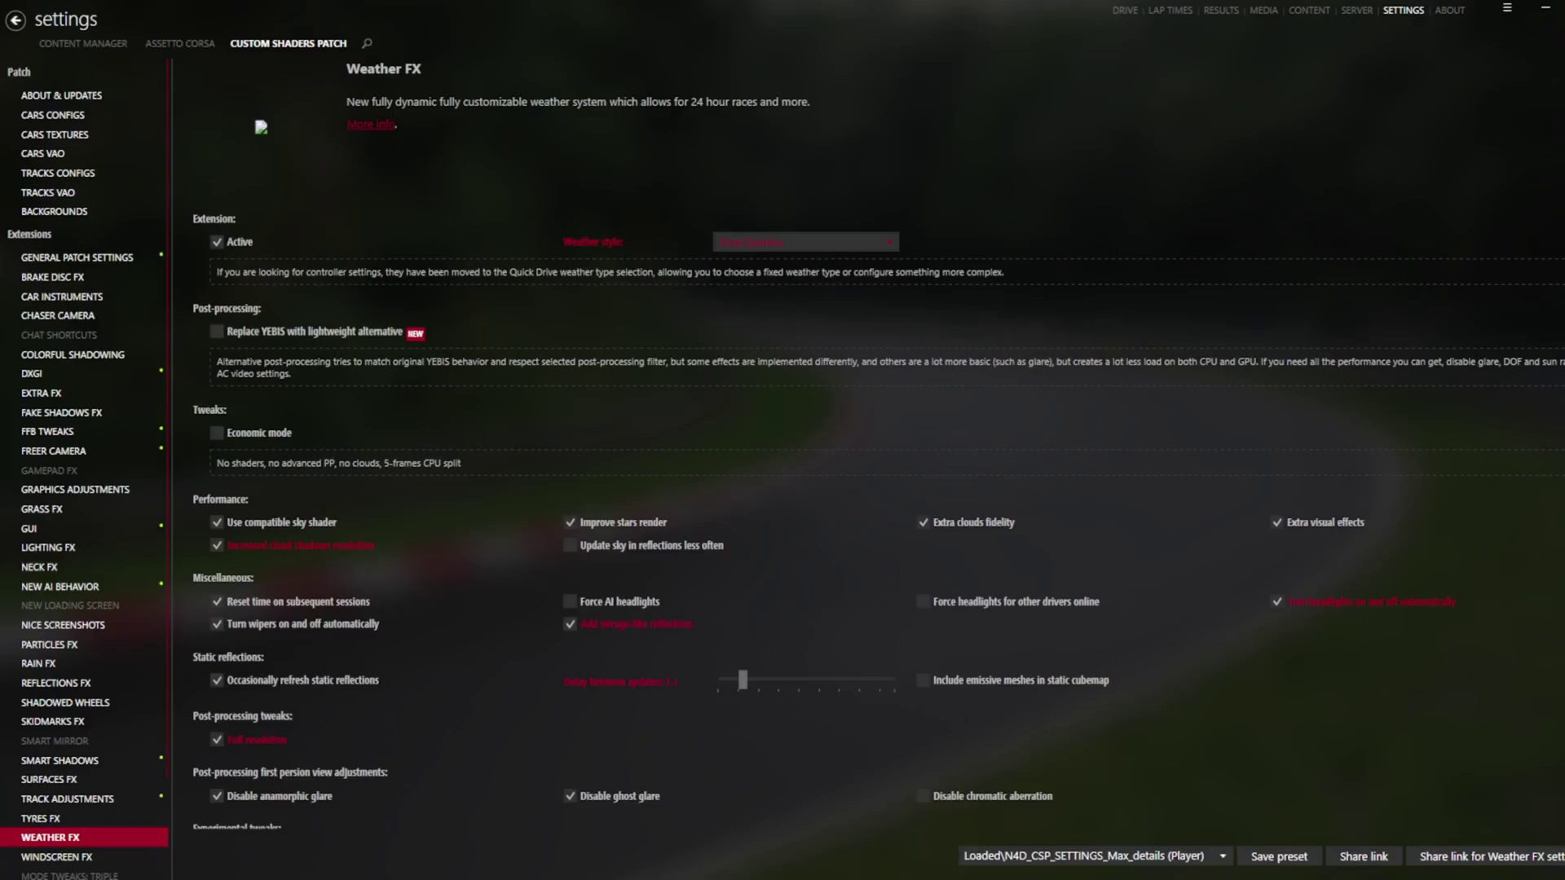
left_click(132, 92)
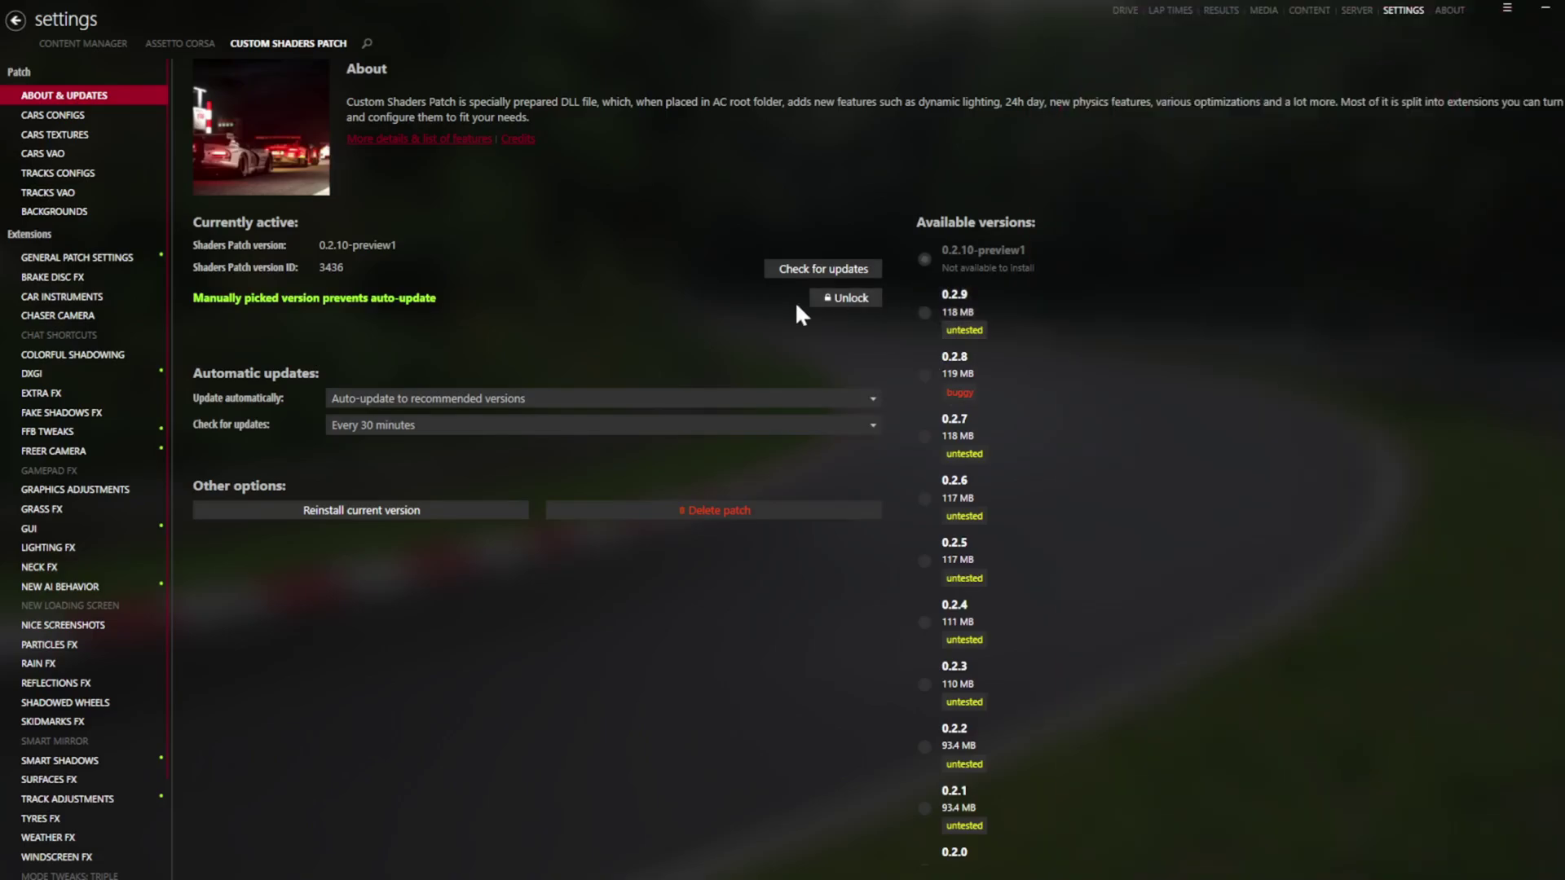
scroll(1045, 424, "down", 2)
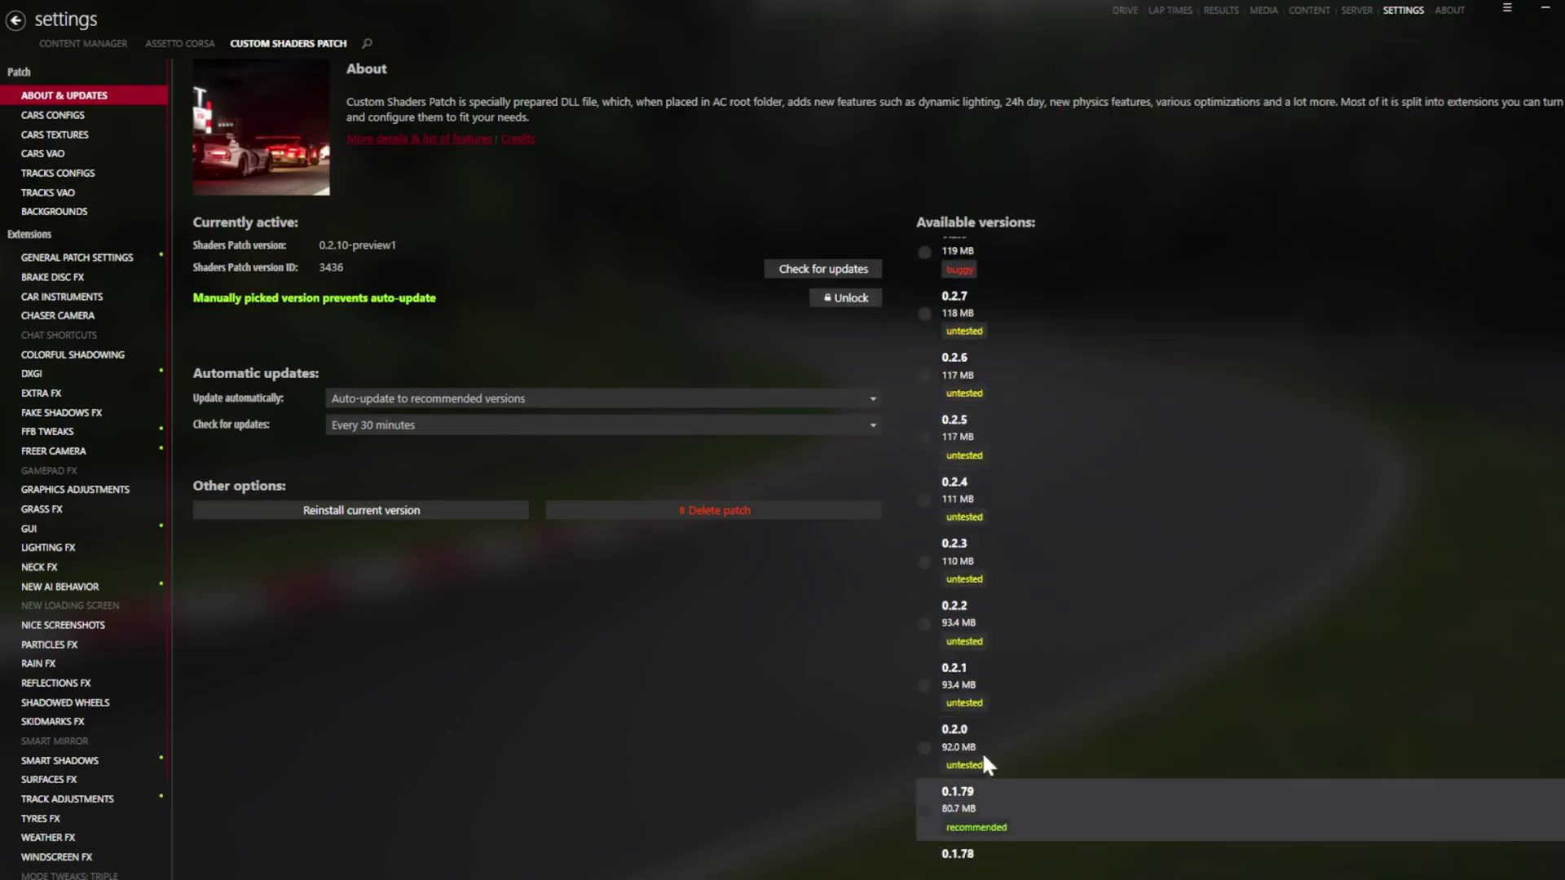
scroll(1029, 778, "up", 2)
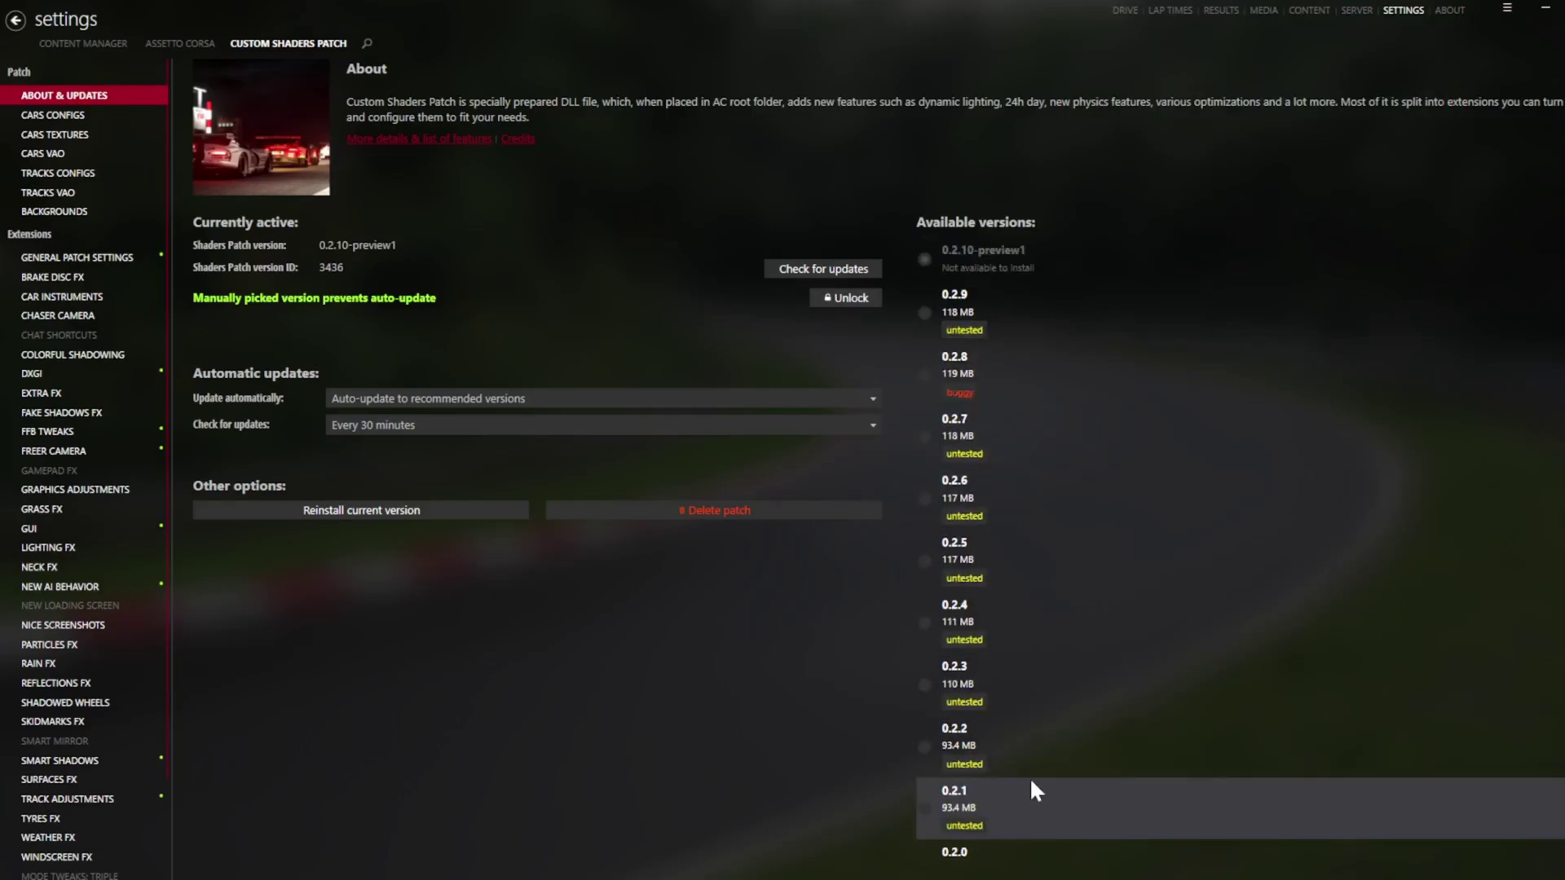
mouse_move(1054, 698)
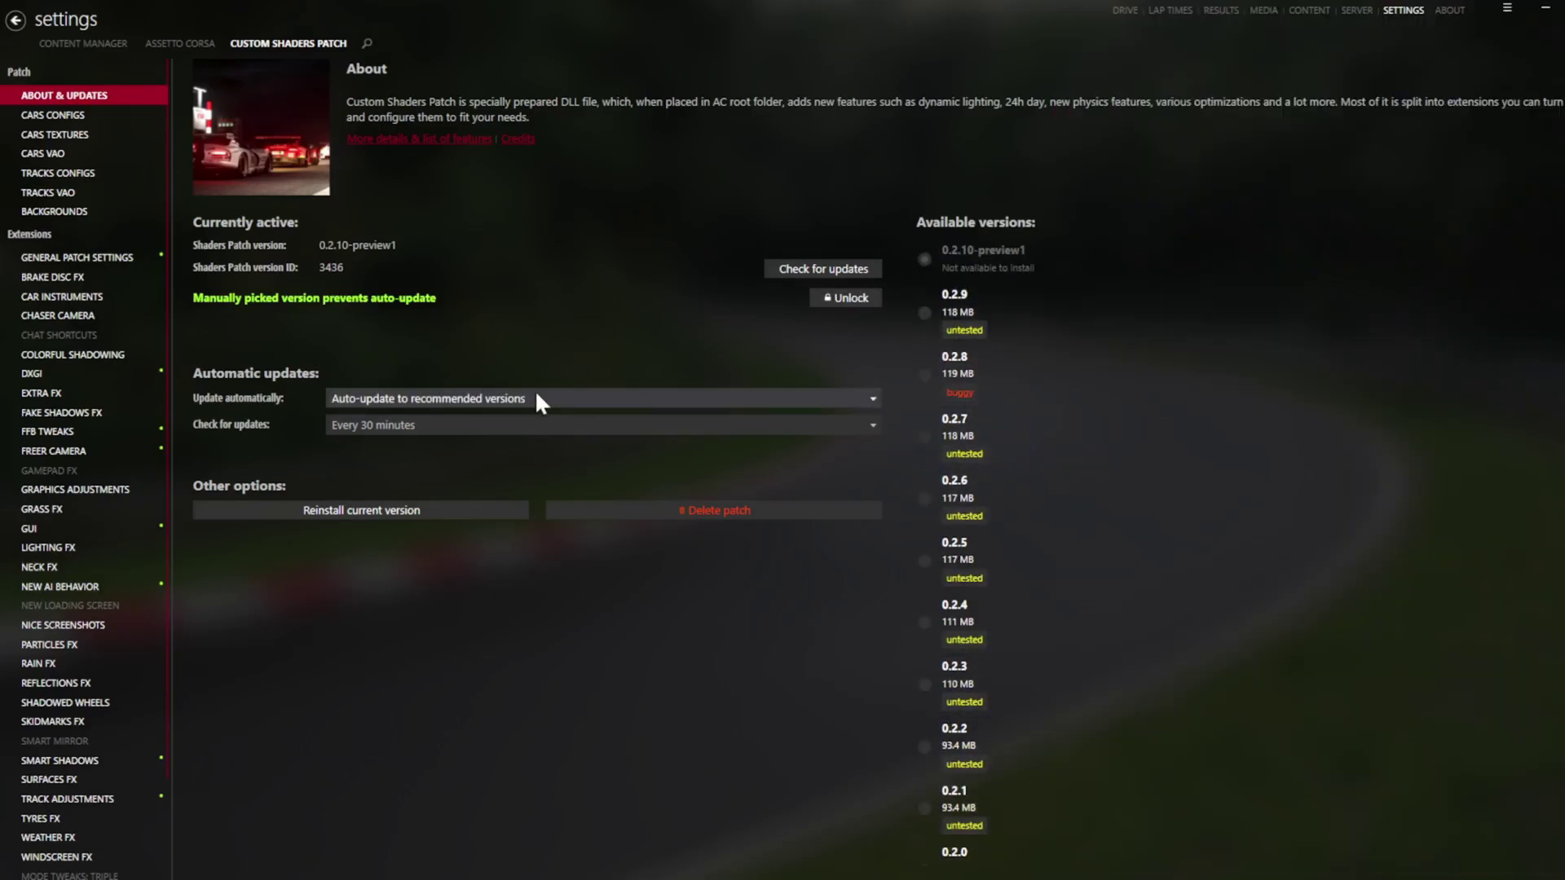
scroll(921, 717, "down", 3)
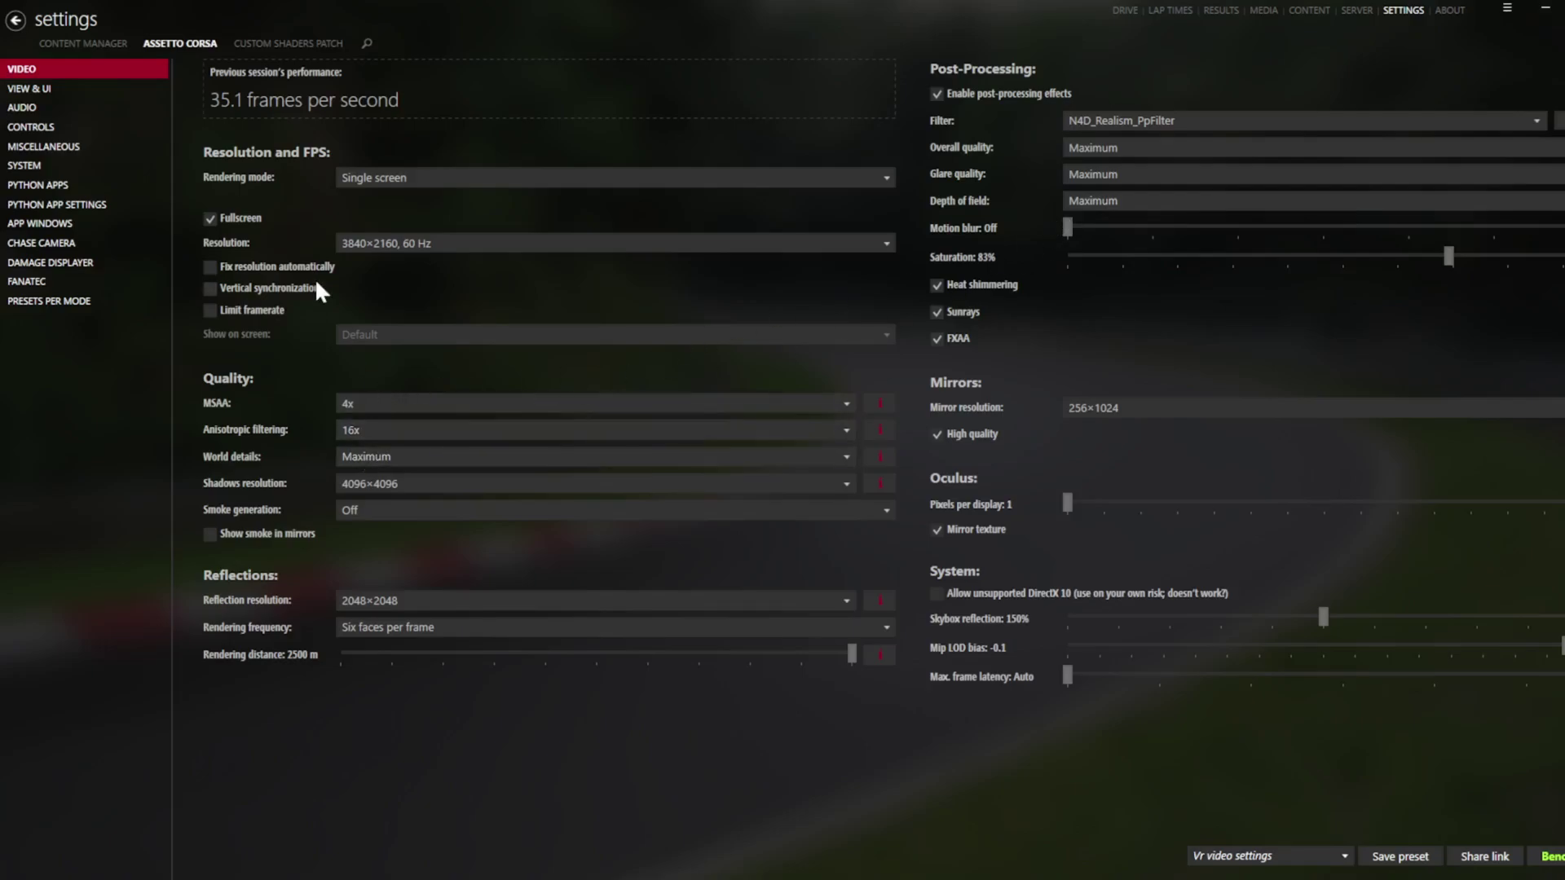
left_click(246, 212)
left_click(248, 212)
left_click(248, 214)
left_click(245, 219)
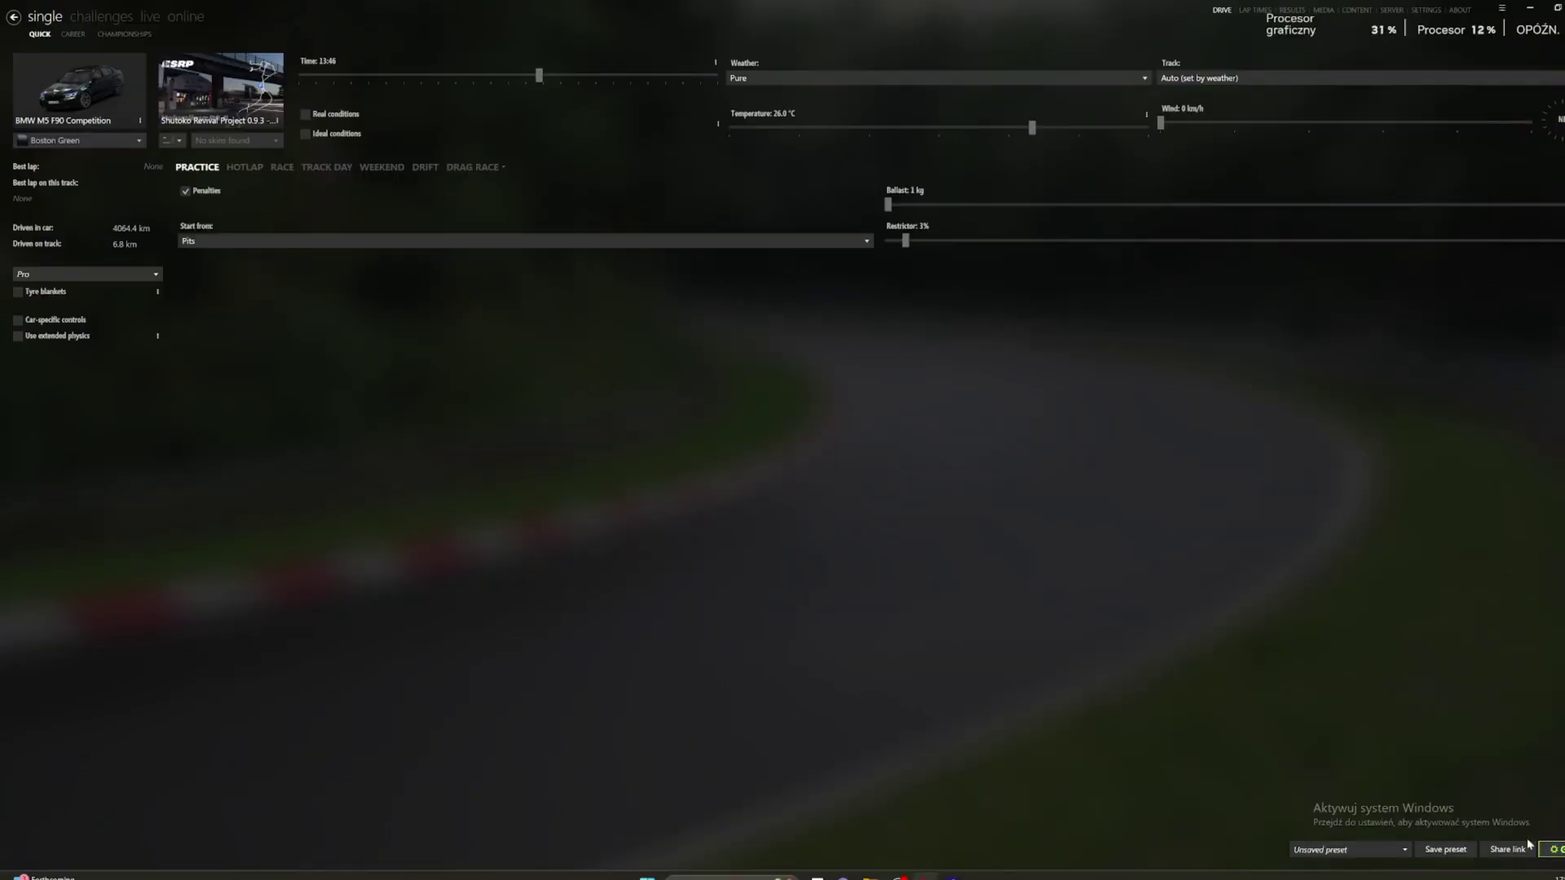
Start a practice session with the BMW M5 F90 Competition on Shutoko Revival Project, and open the Pure Config and Post Process Filter apps
left_click(1557, 851)
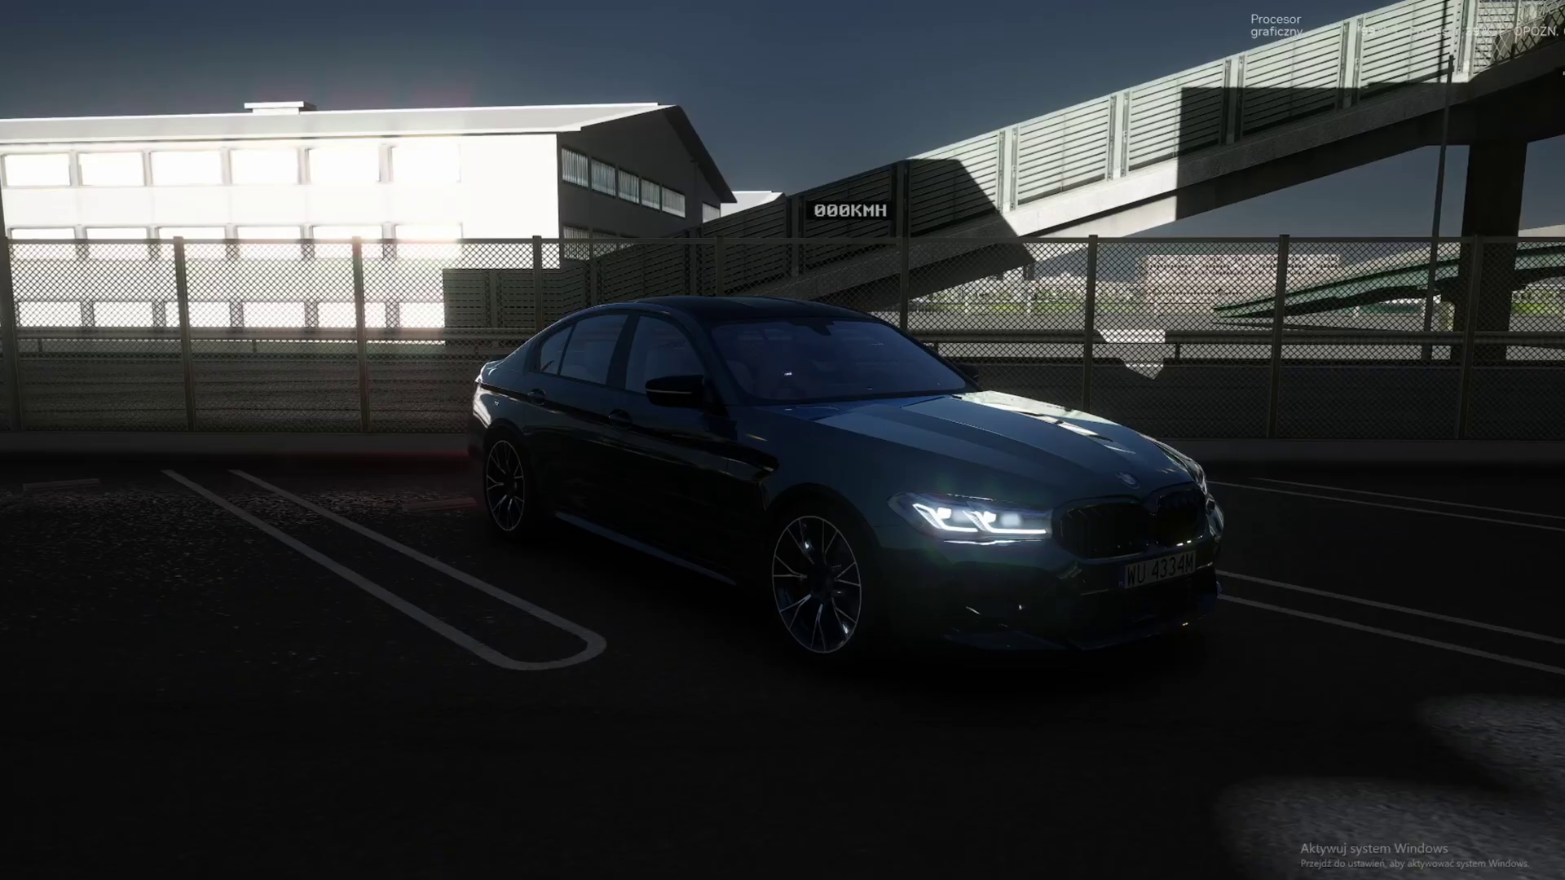
mouse_move(1498, 18)
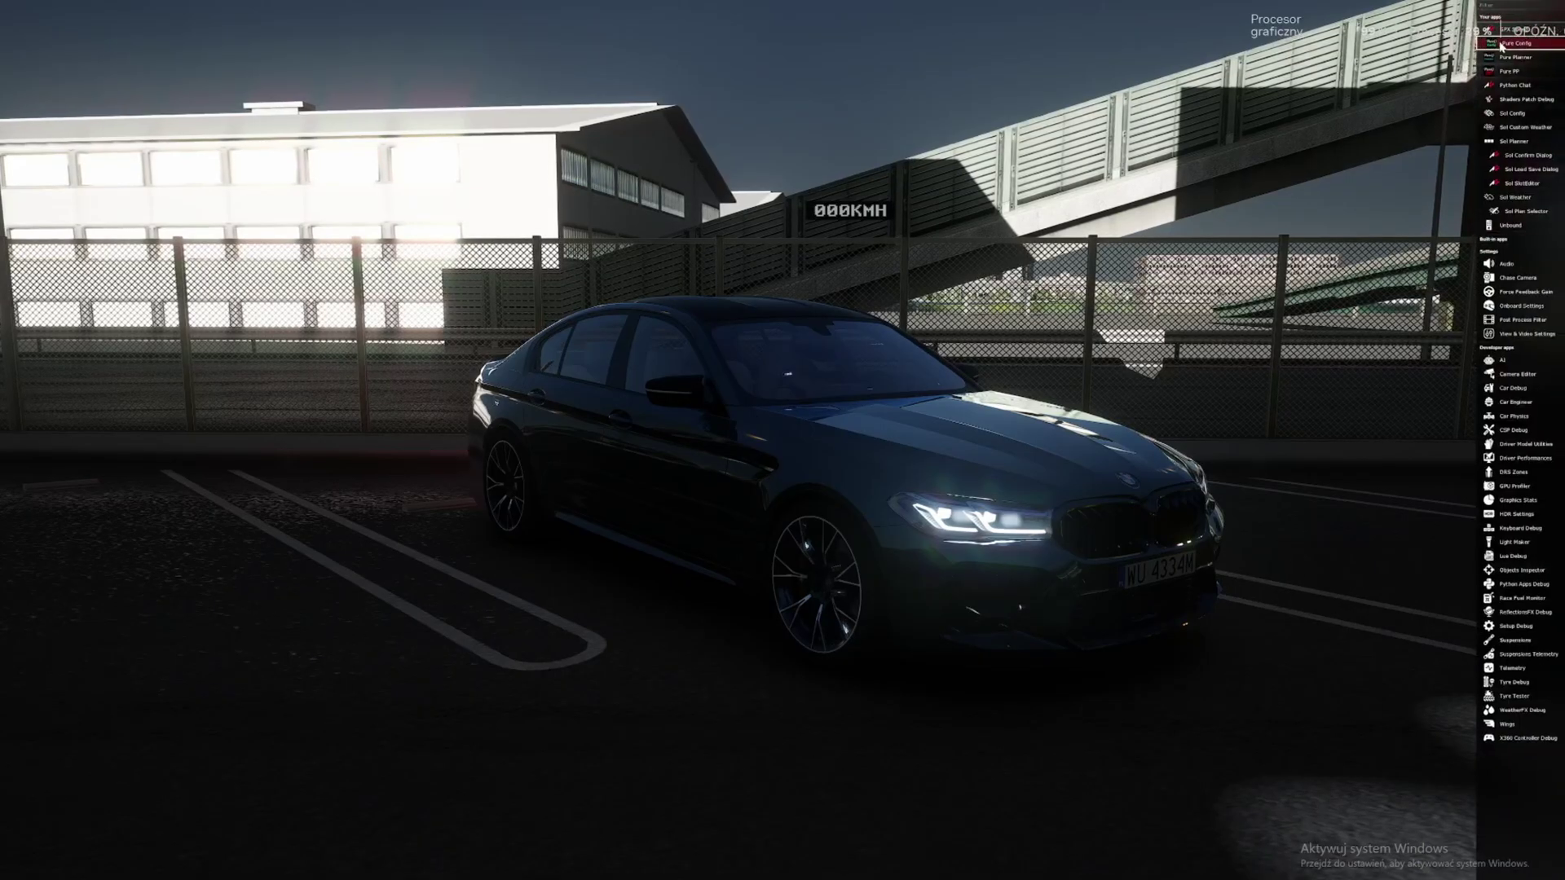
left_click(1500, 45)
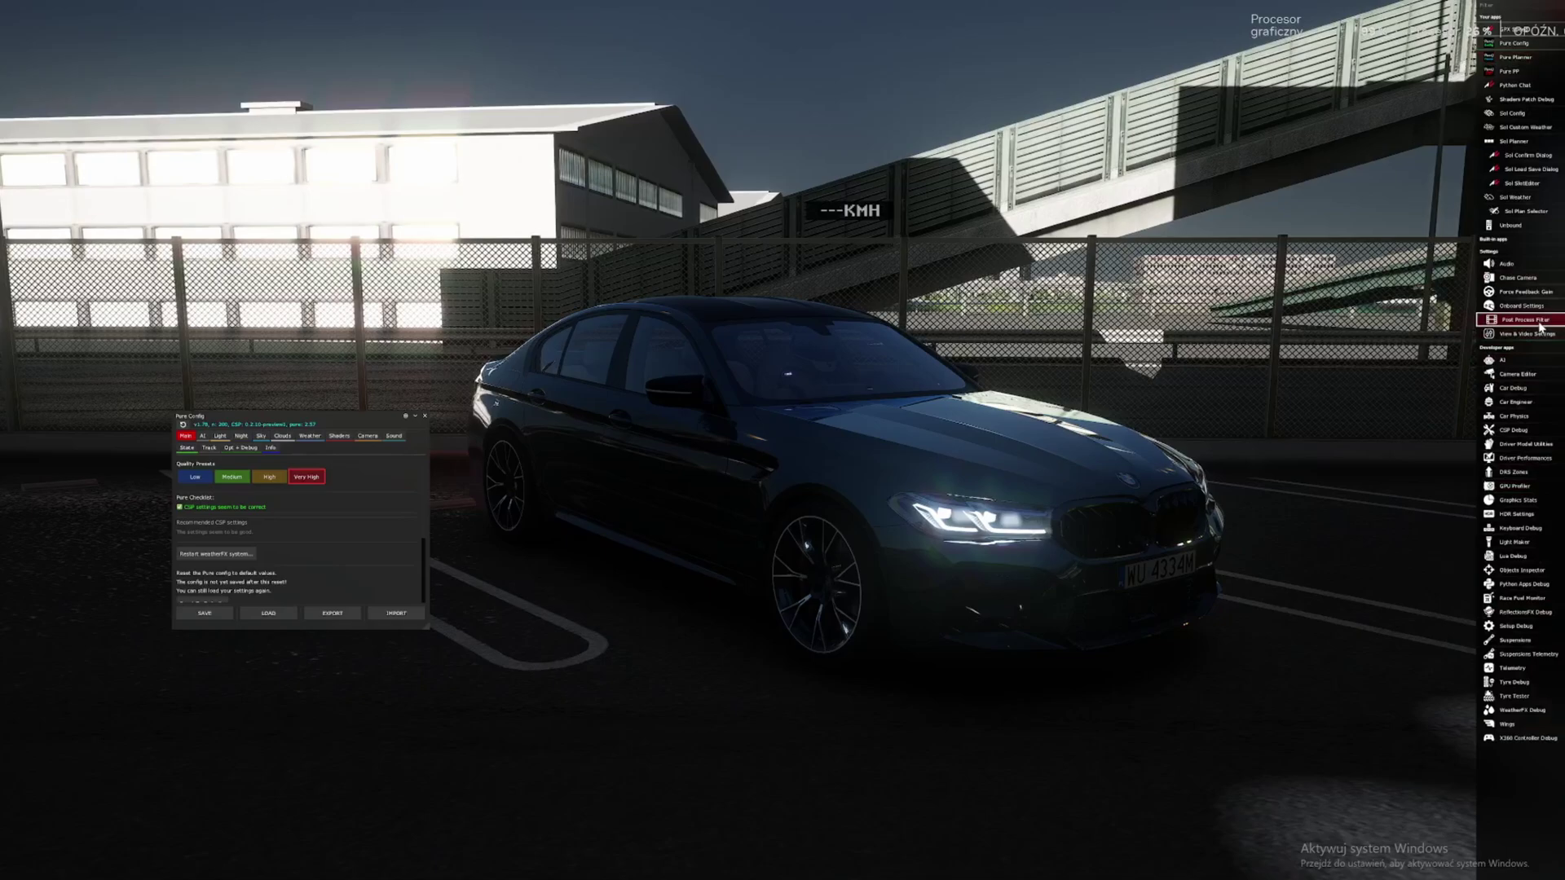
left_click(1527, 320)
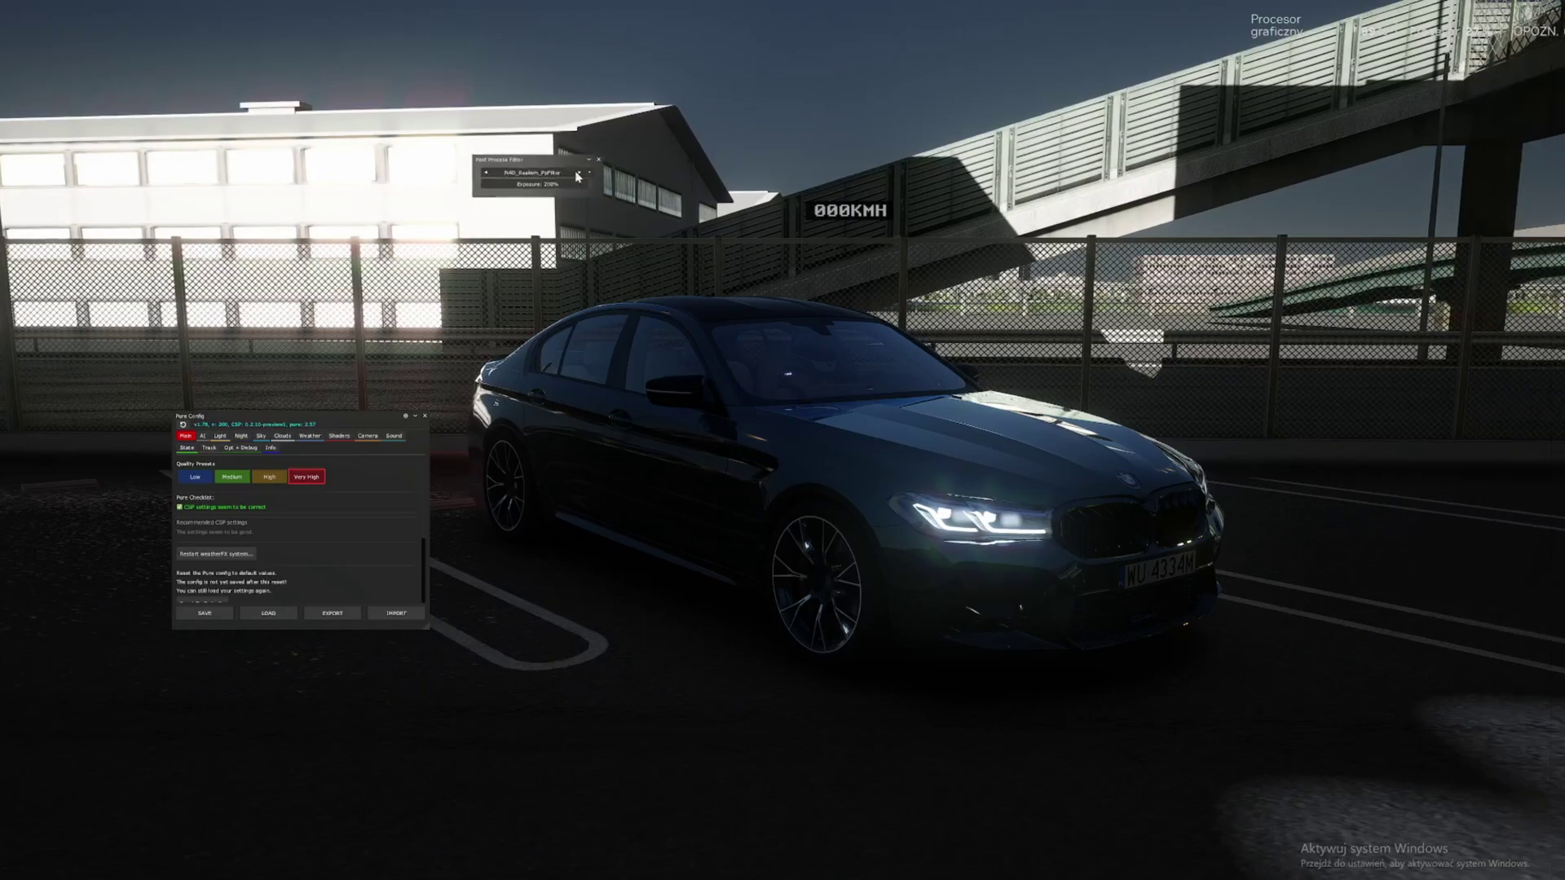
left_click_drag(537, 196, 982, 432)
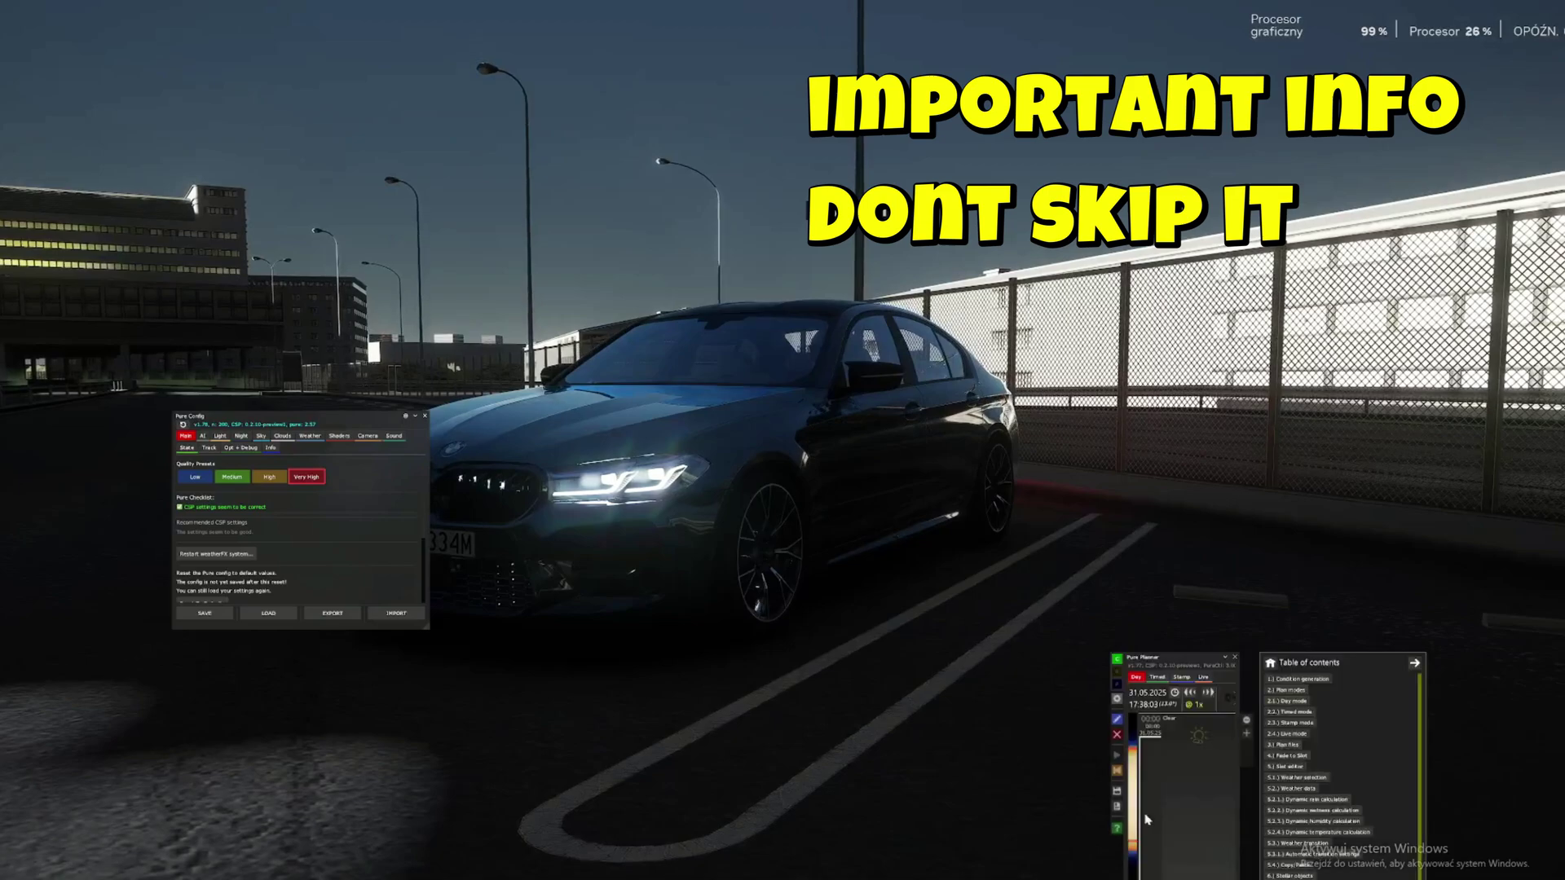
Move the Pure Planner time to about 19:04, and import the N4D_Pure_Preset file into Pure Config
left_click(1135, 853)
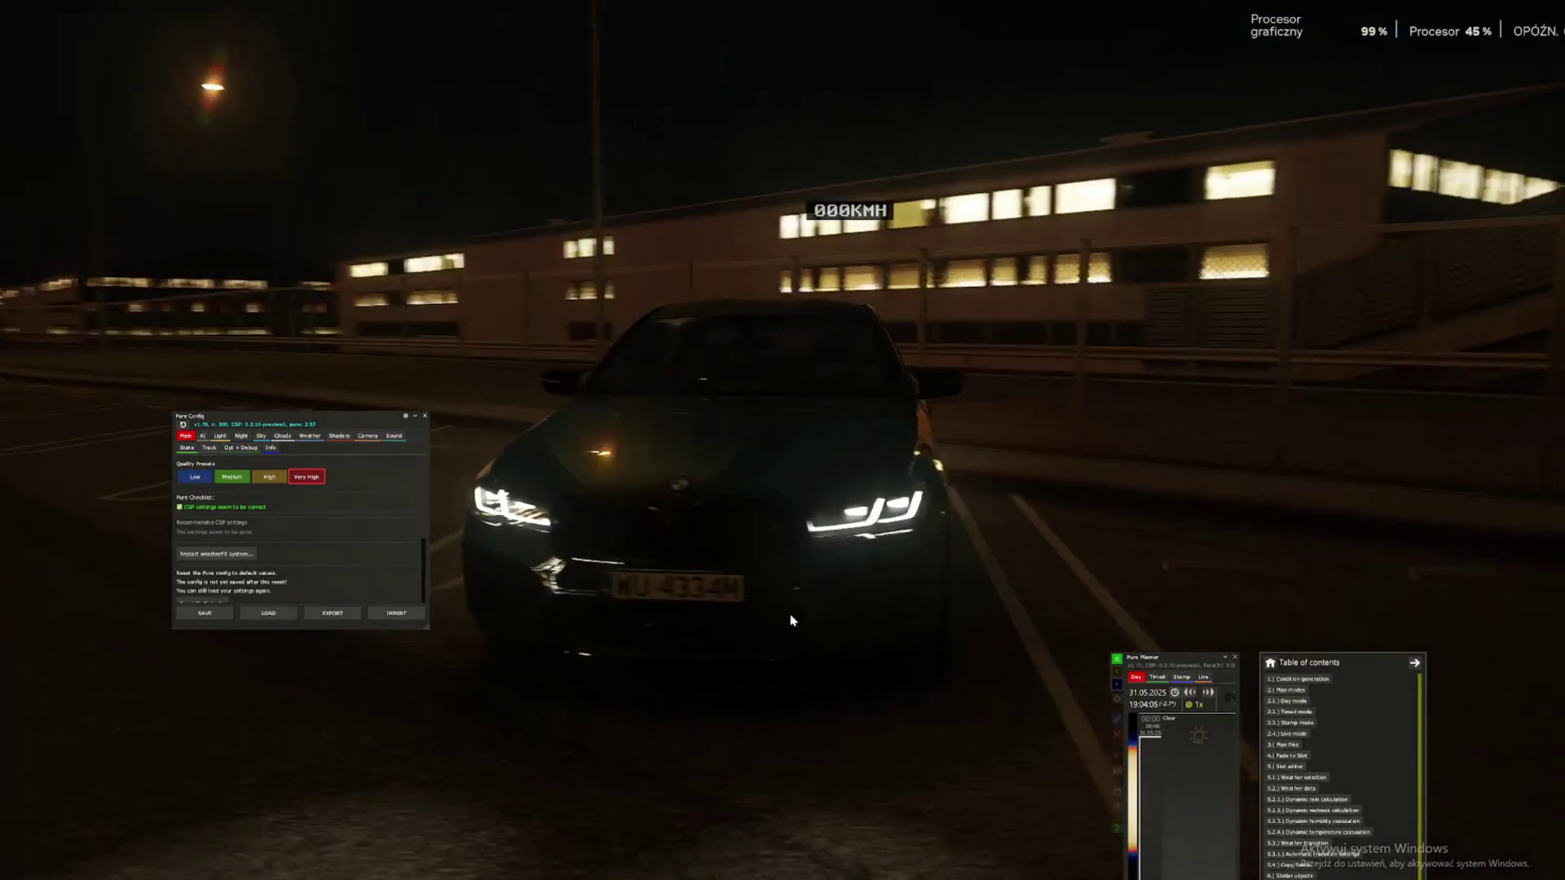
left_click(418, 613)
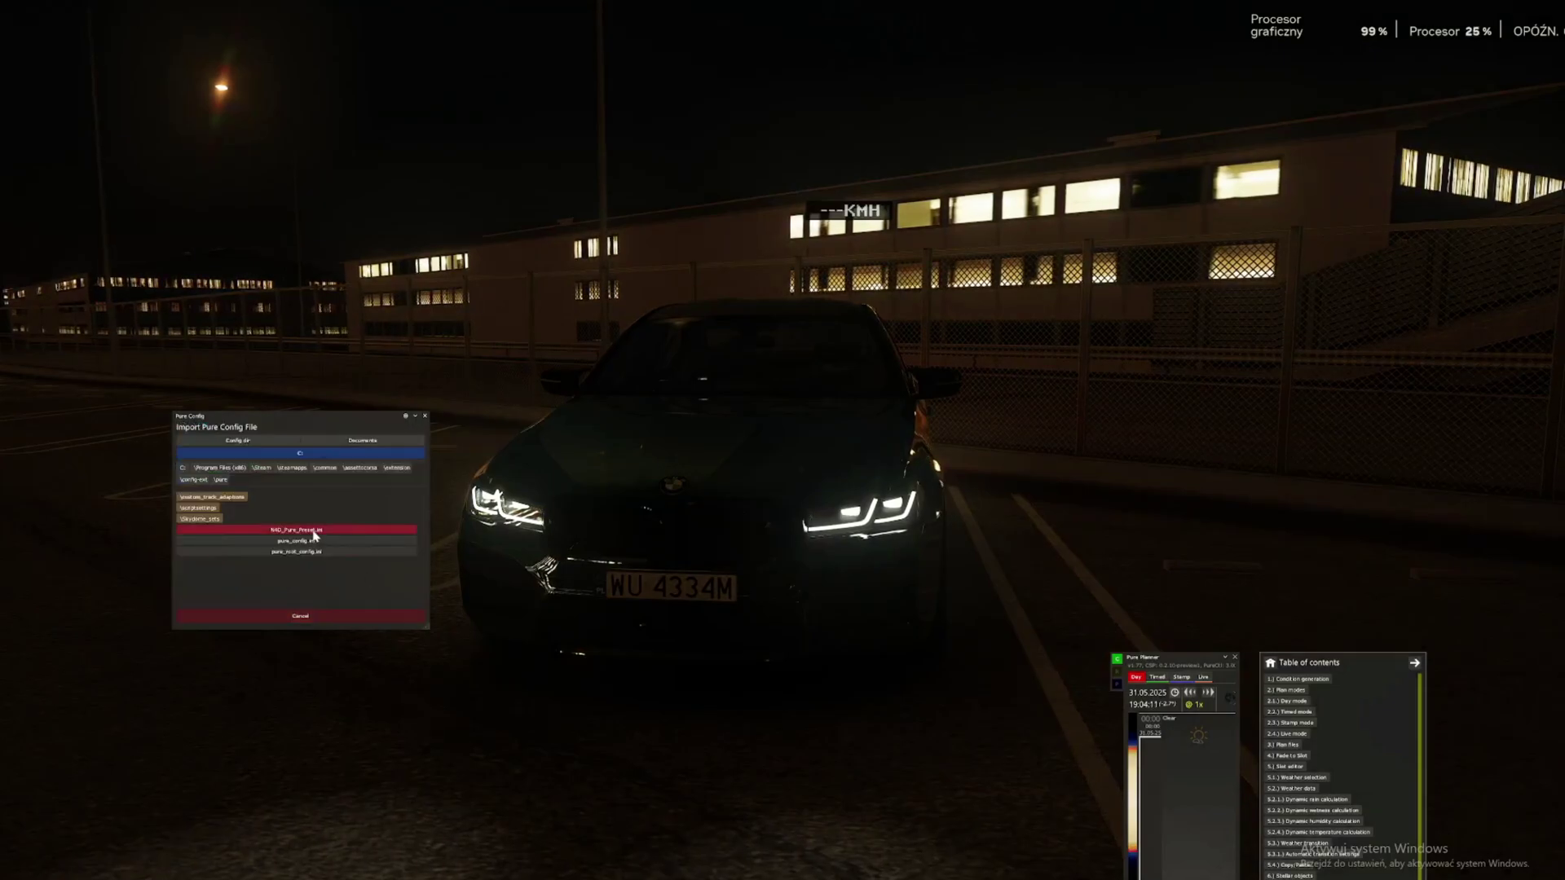
left_click(314, 531)
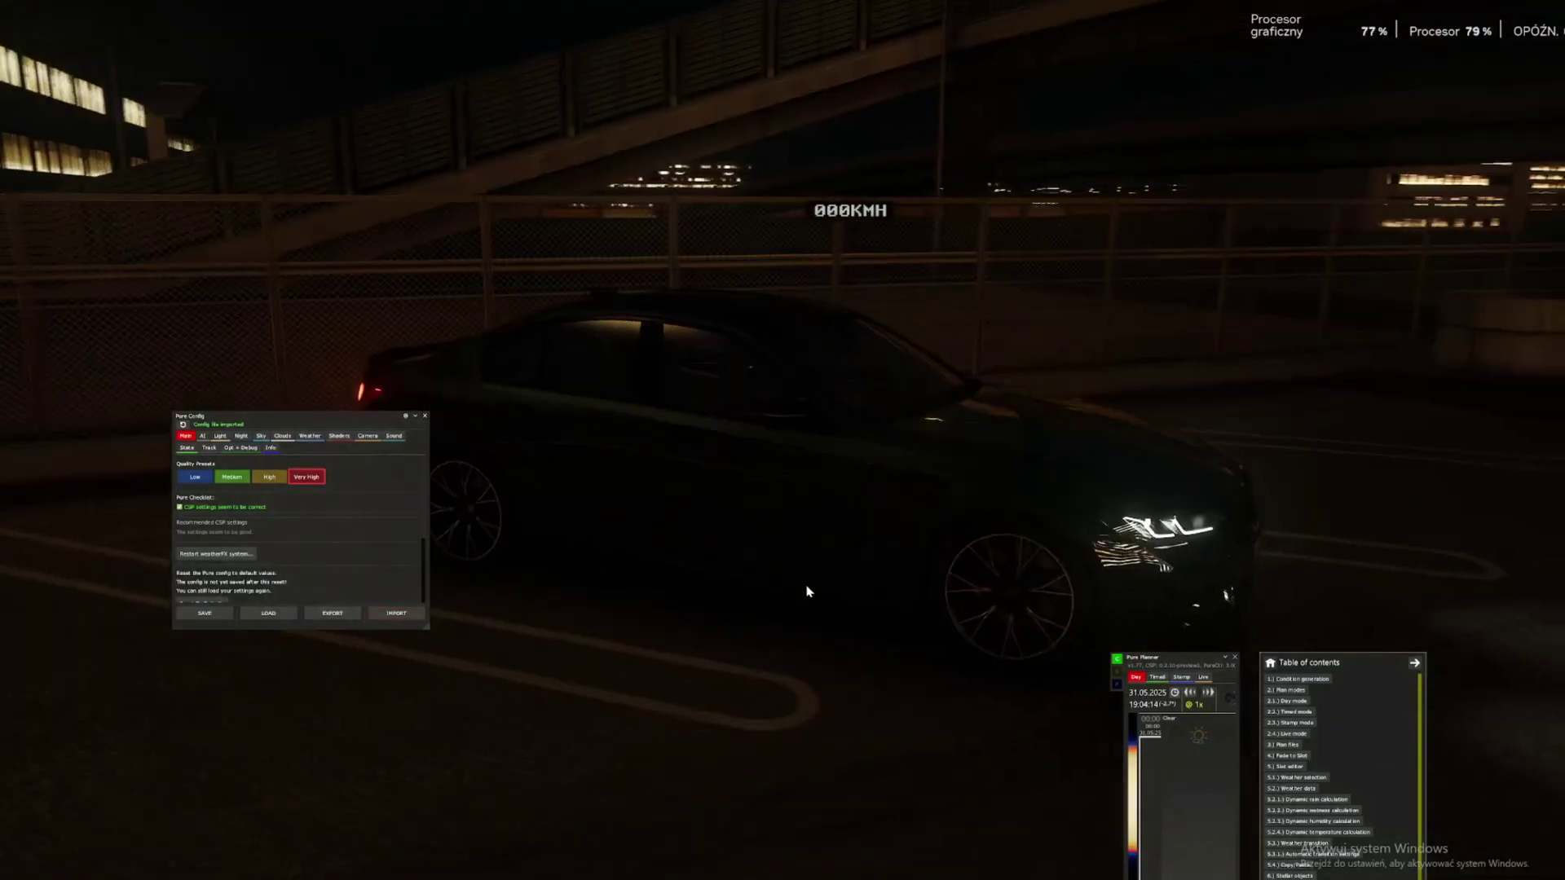
Cycle the camera views to the cockpit and reset the driver's eye position in the Onboard Settings
left_click_drag(807, 592, 680, 489)
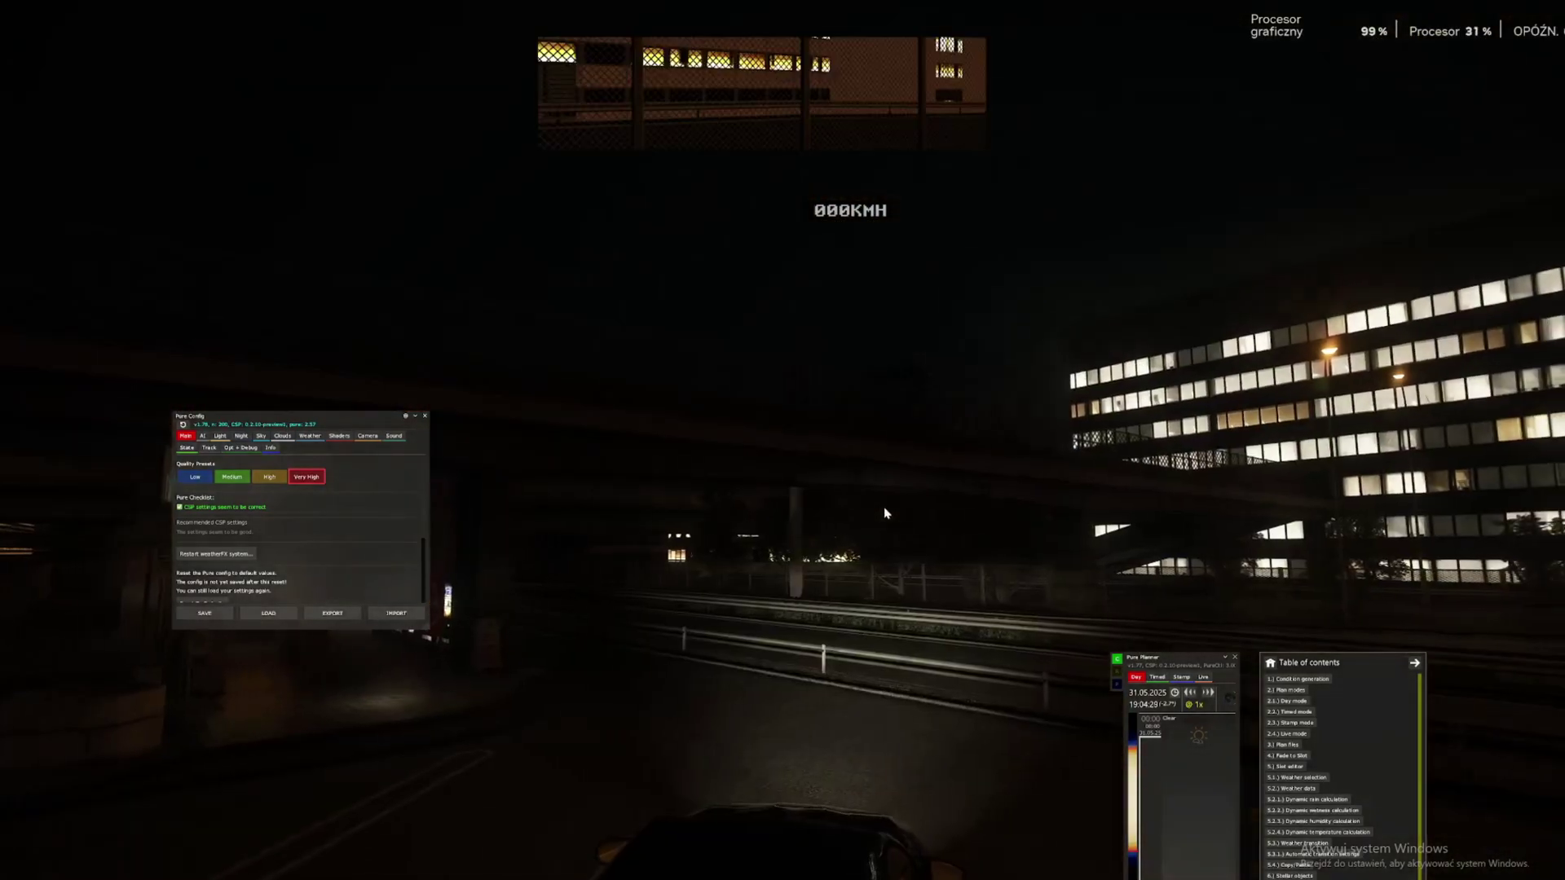
key("F1")
key("F1")
key("F1")
key("F1")
key("F1")
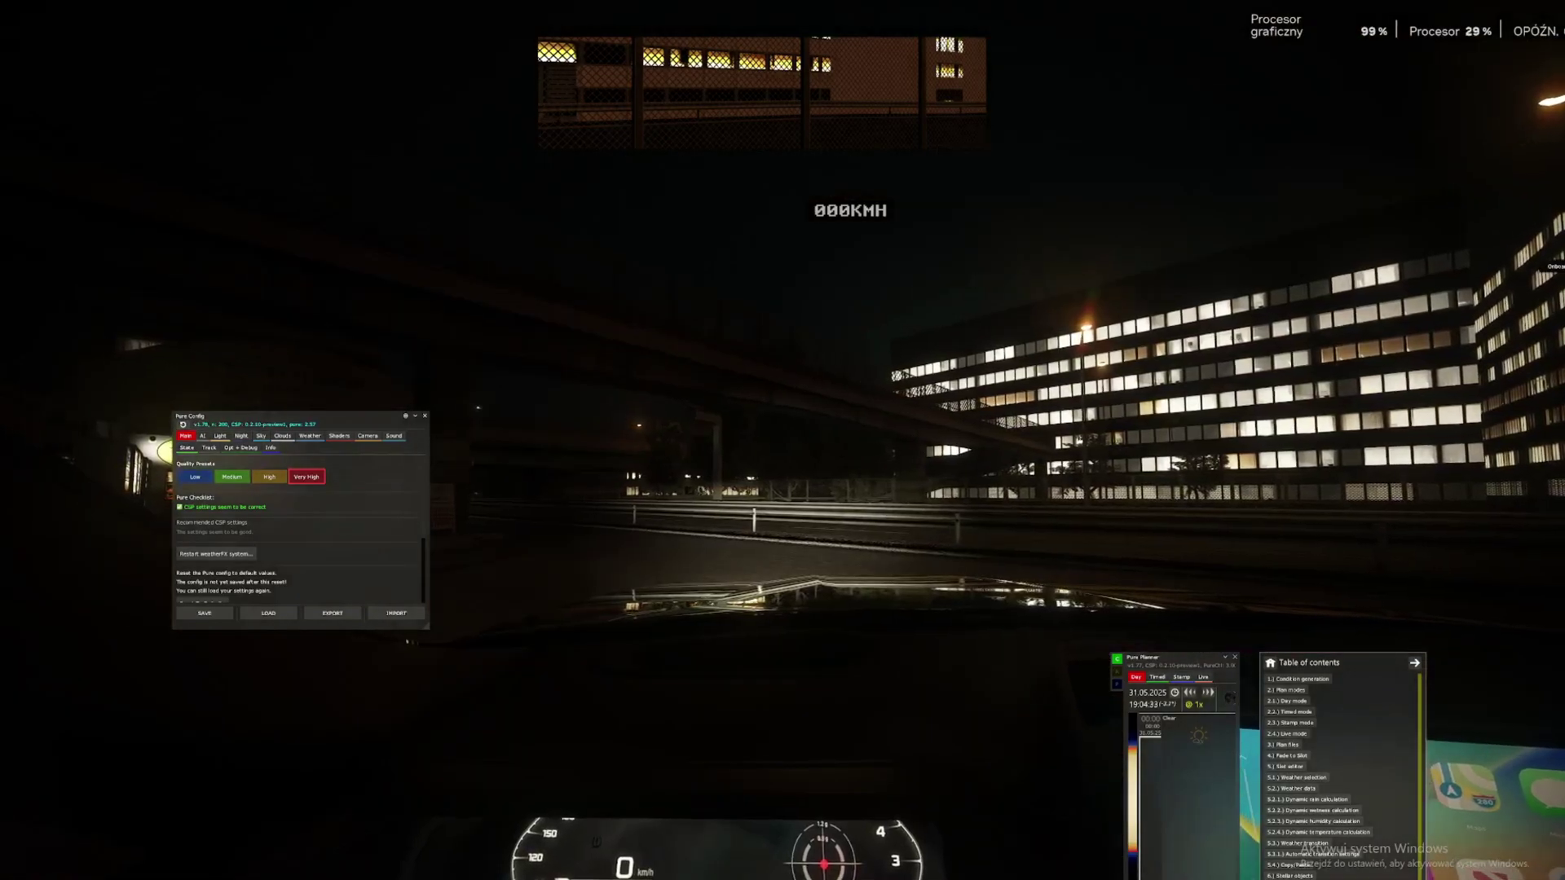
left_click(478, 556)
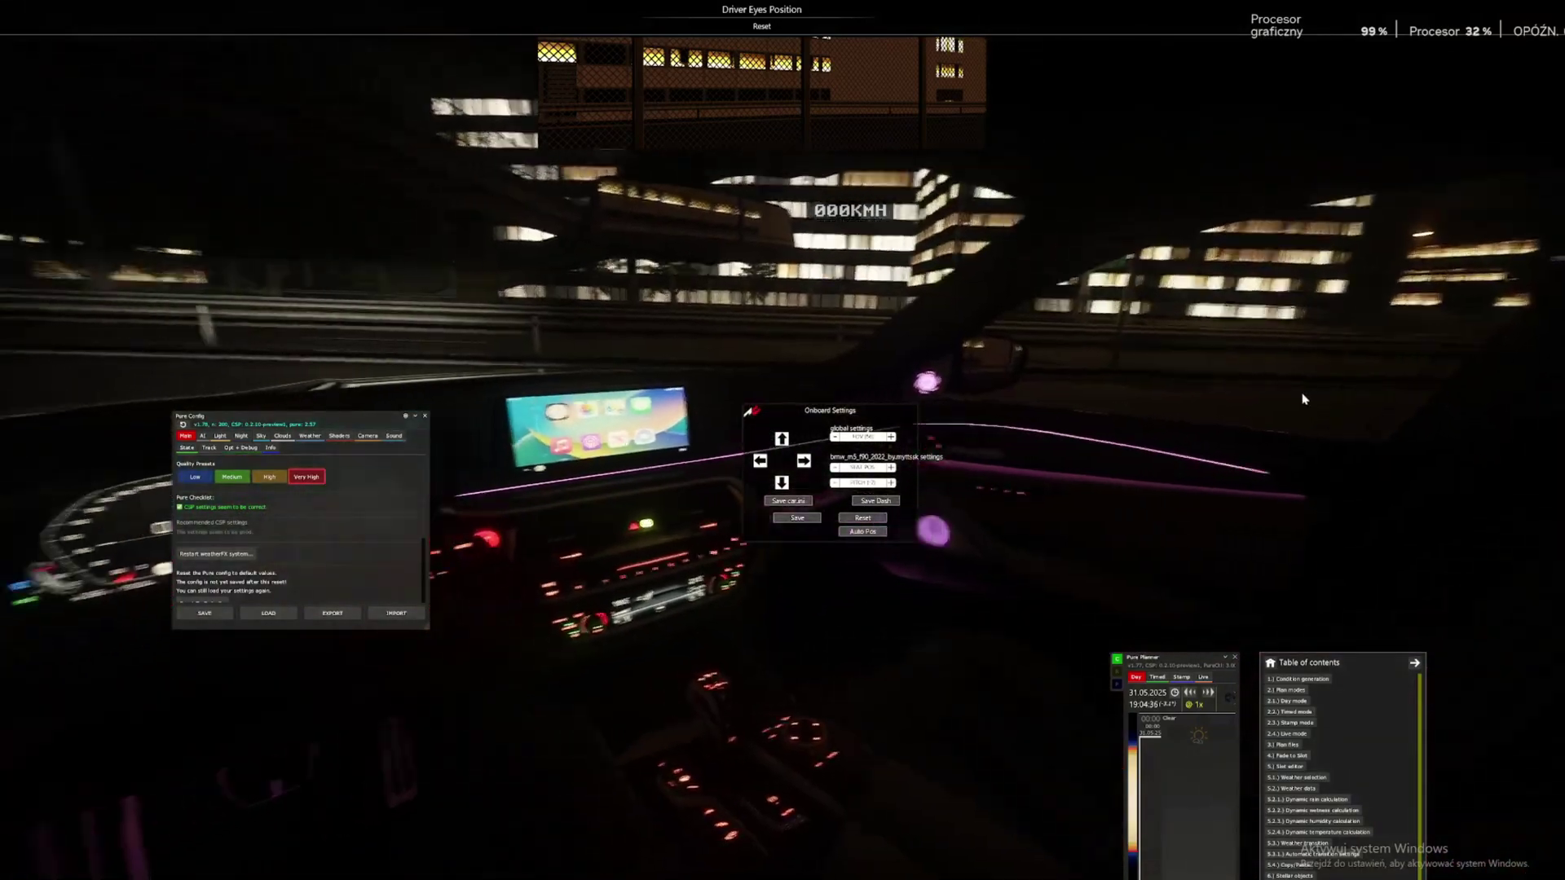
left_click_drag(1303, 400, 1117, 859)
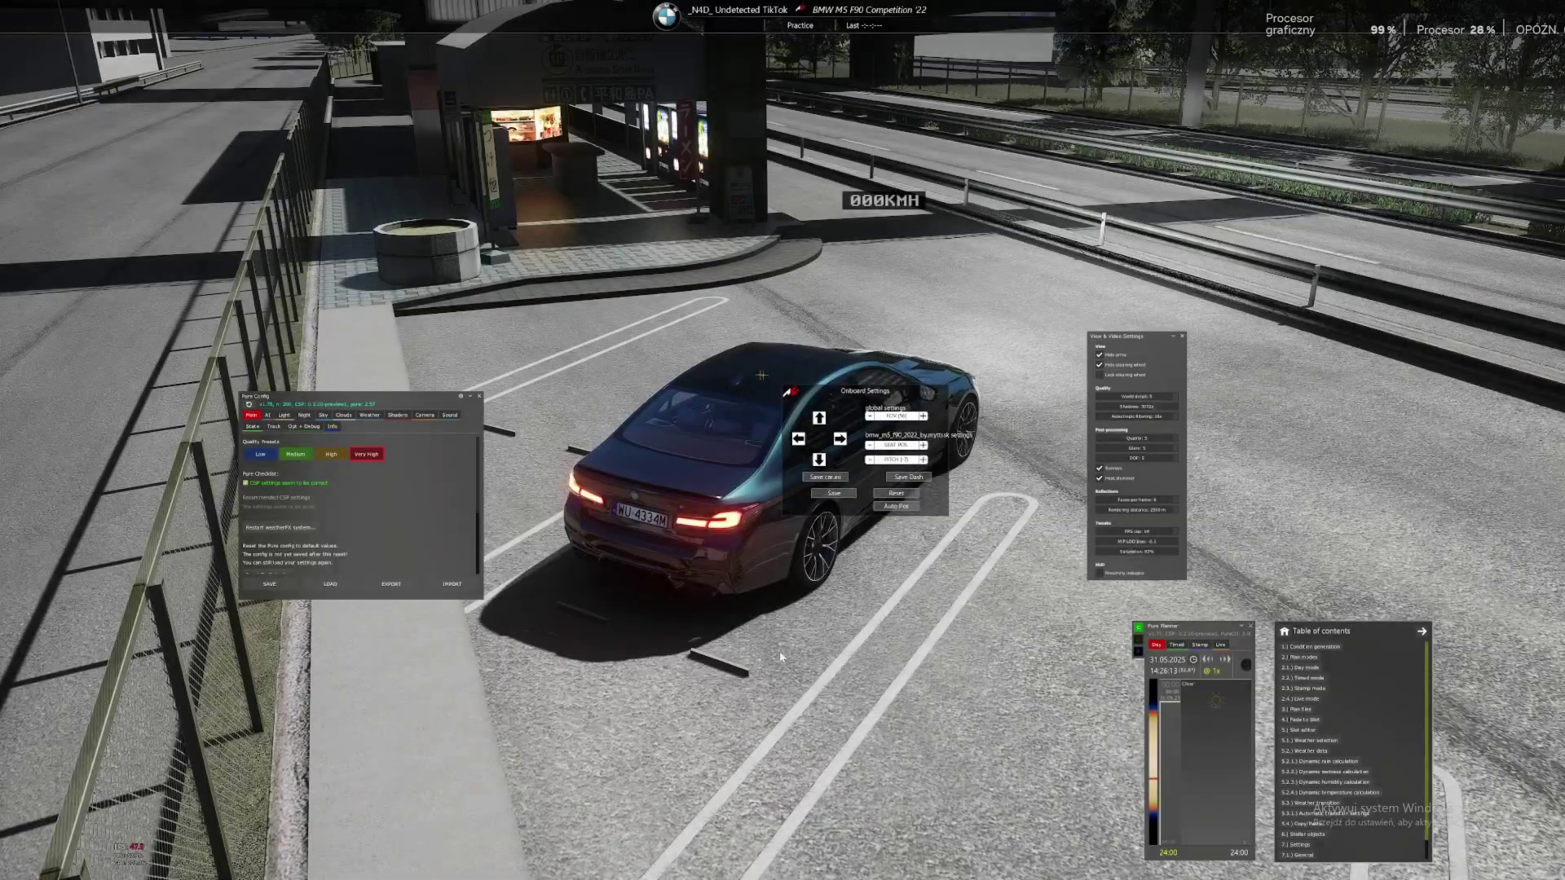
Raise the sun level (light.sun.level) under Sunlight in Pure Config's light settings
left_click_drag(780, 652, 451, 598)
left_click_drag(727, 706, 627, 697)
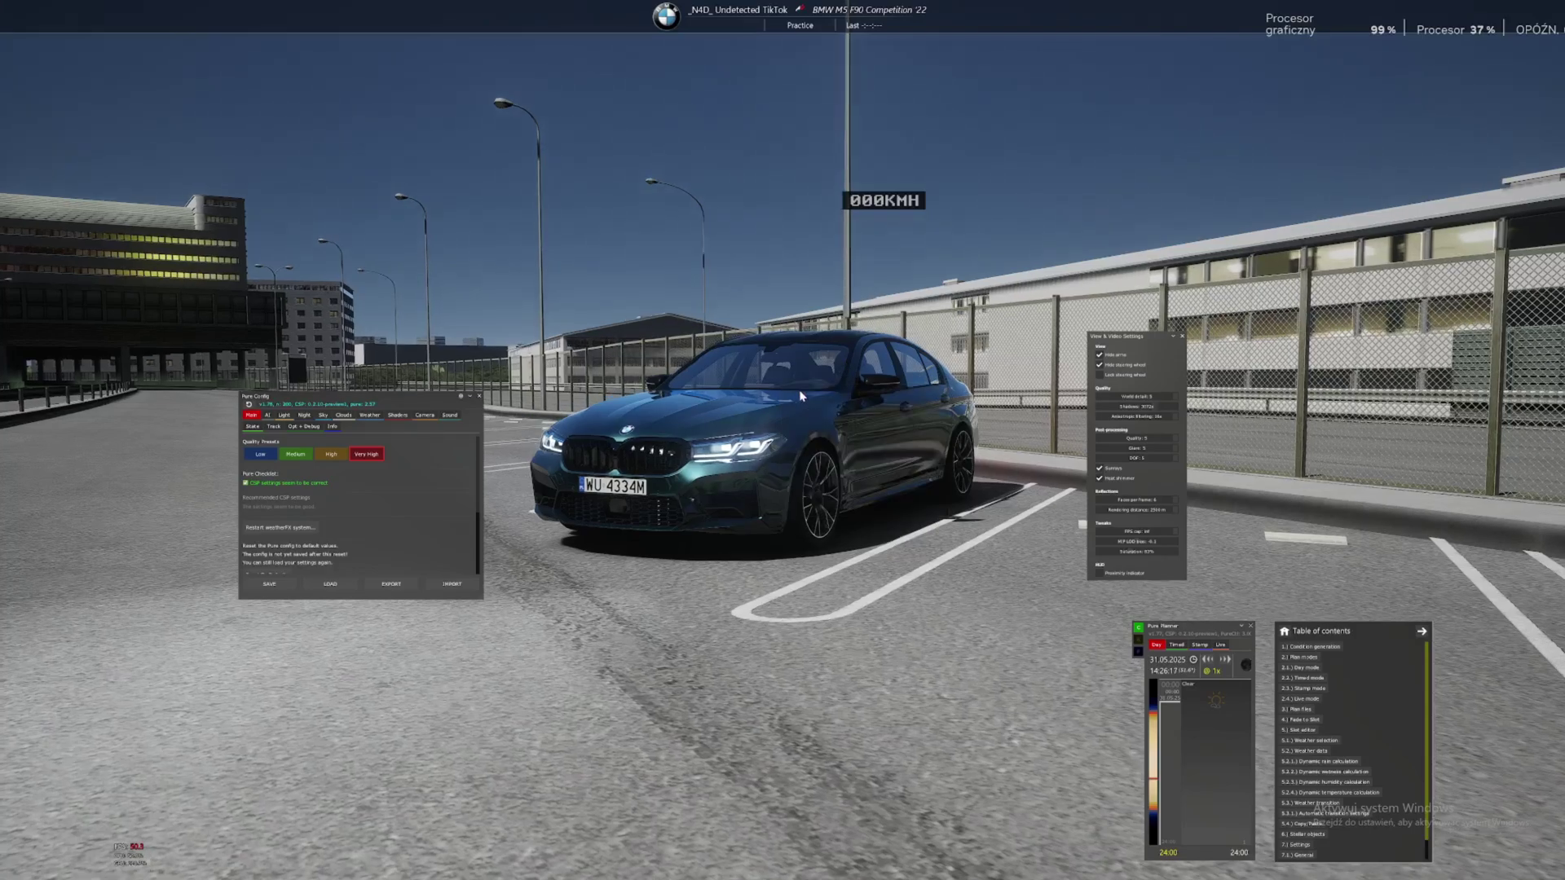
left_click_drag(828, 578, 1309, 361)
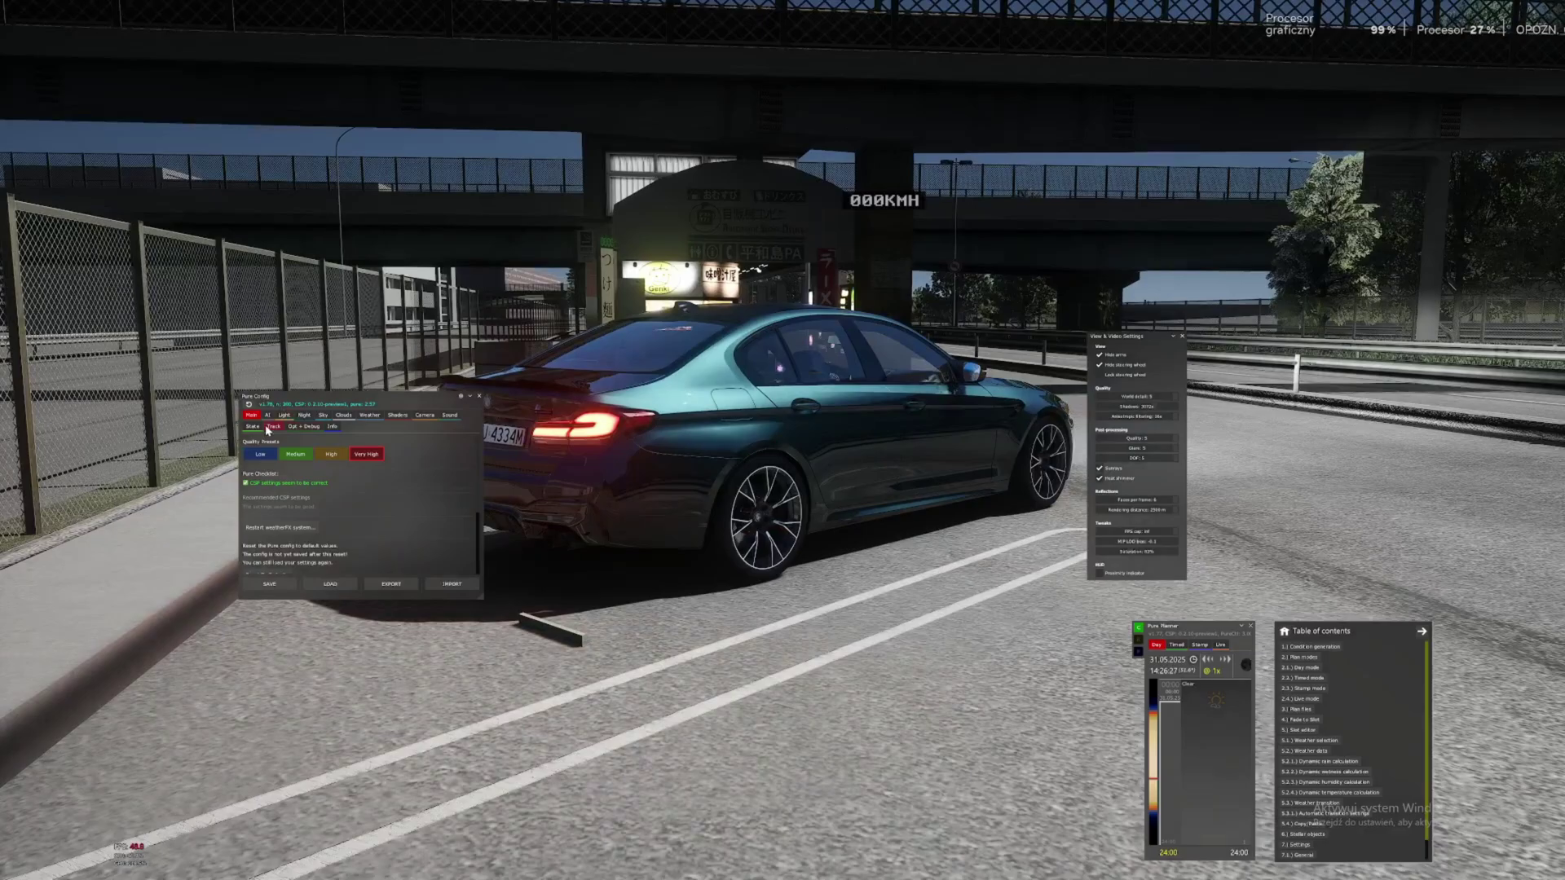
left_click(284, 415)
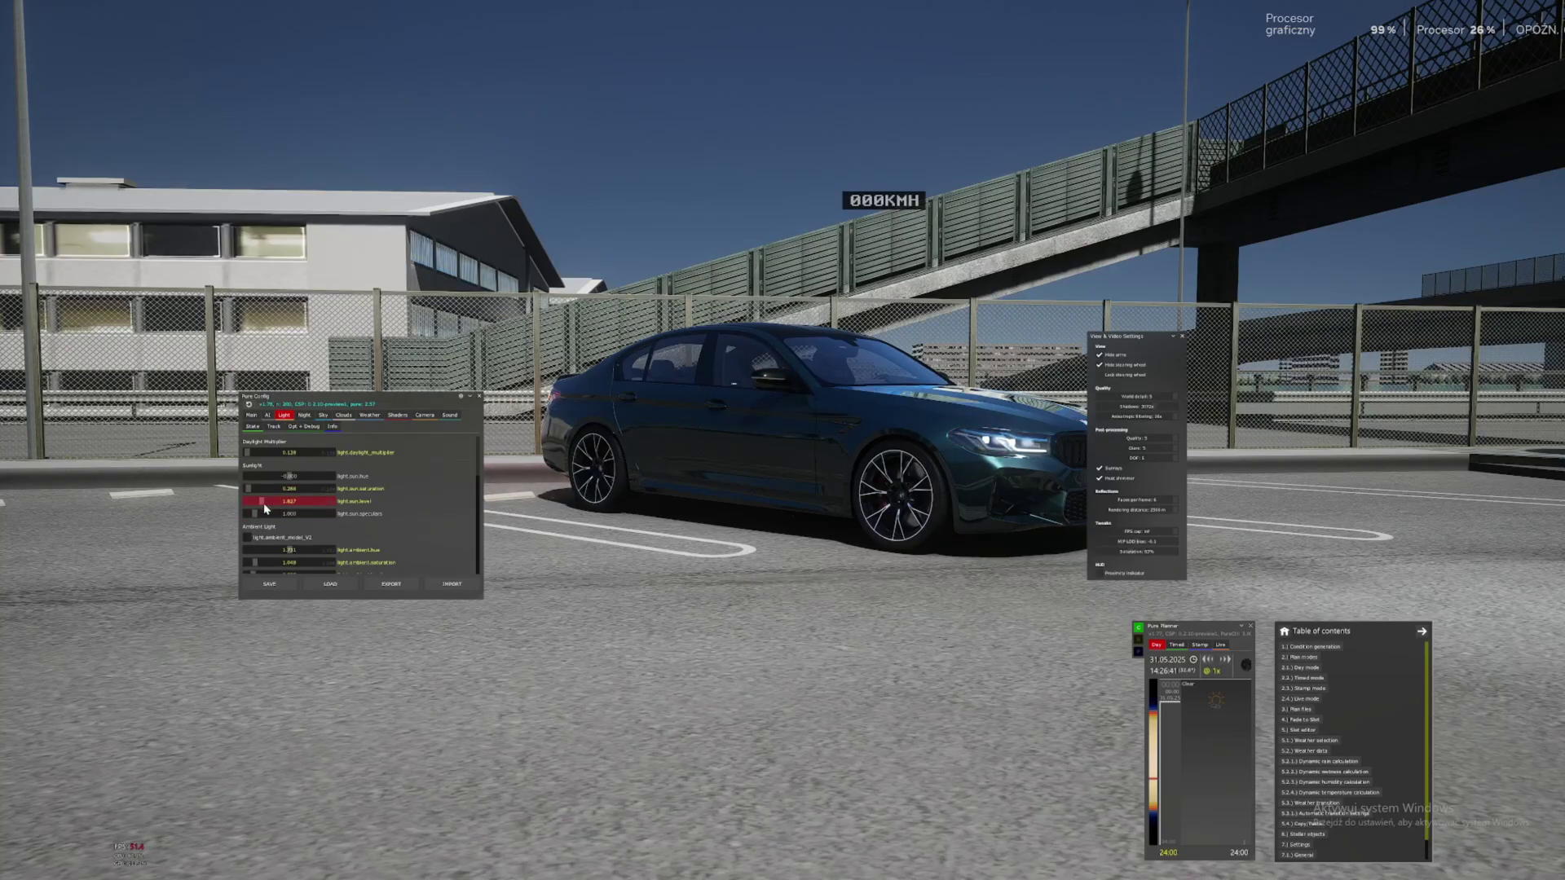
left_click_drag(265, 506, 277, 504)
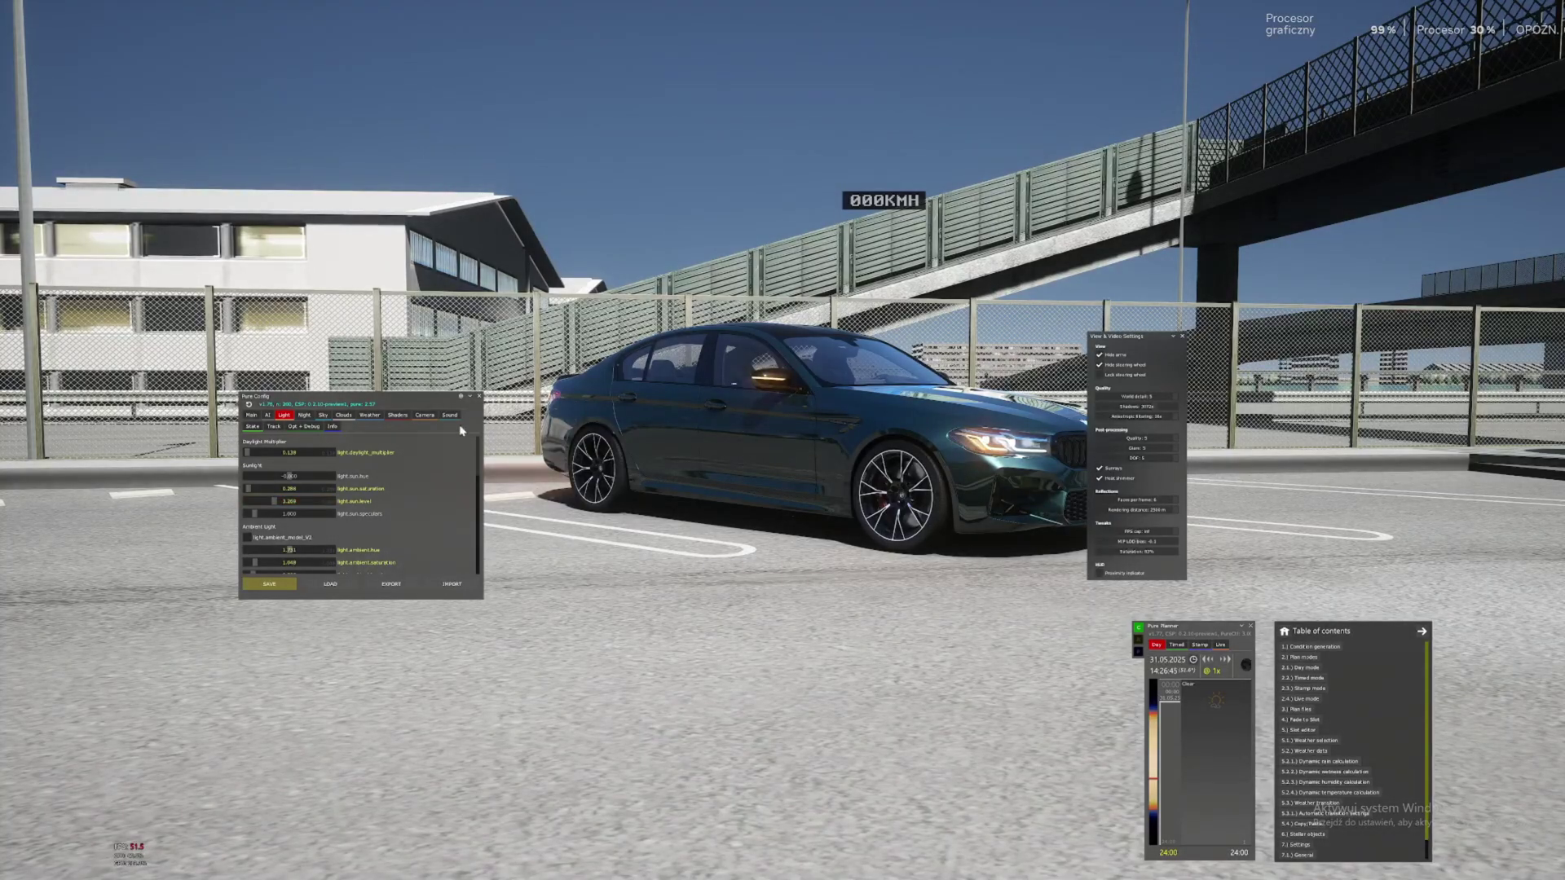
View the car from several camera angles in daylight to examine the brighter sunlight
left_click_drag(741, 517, 839, 291)
key("F1")
key("F1")
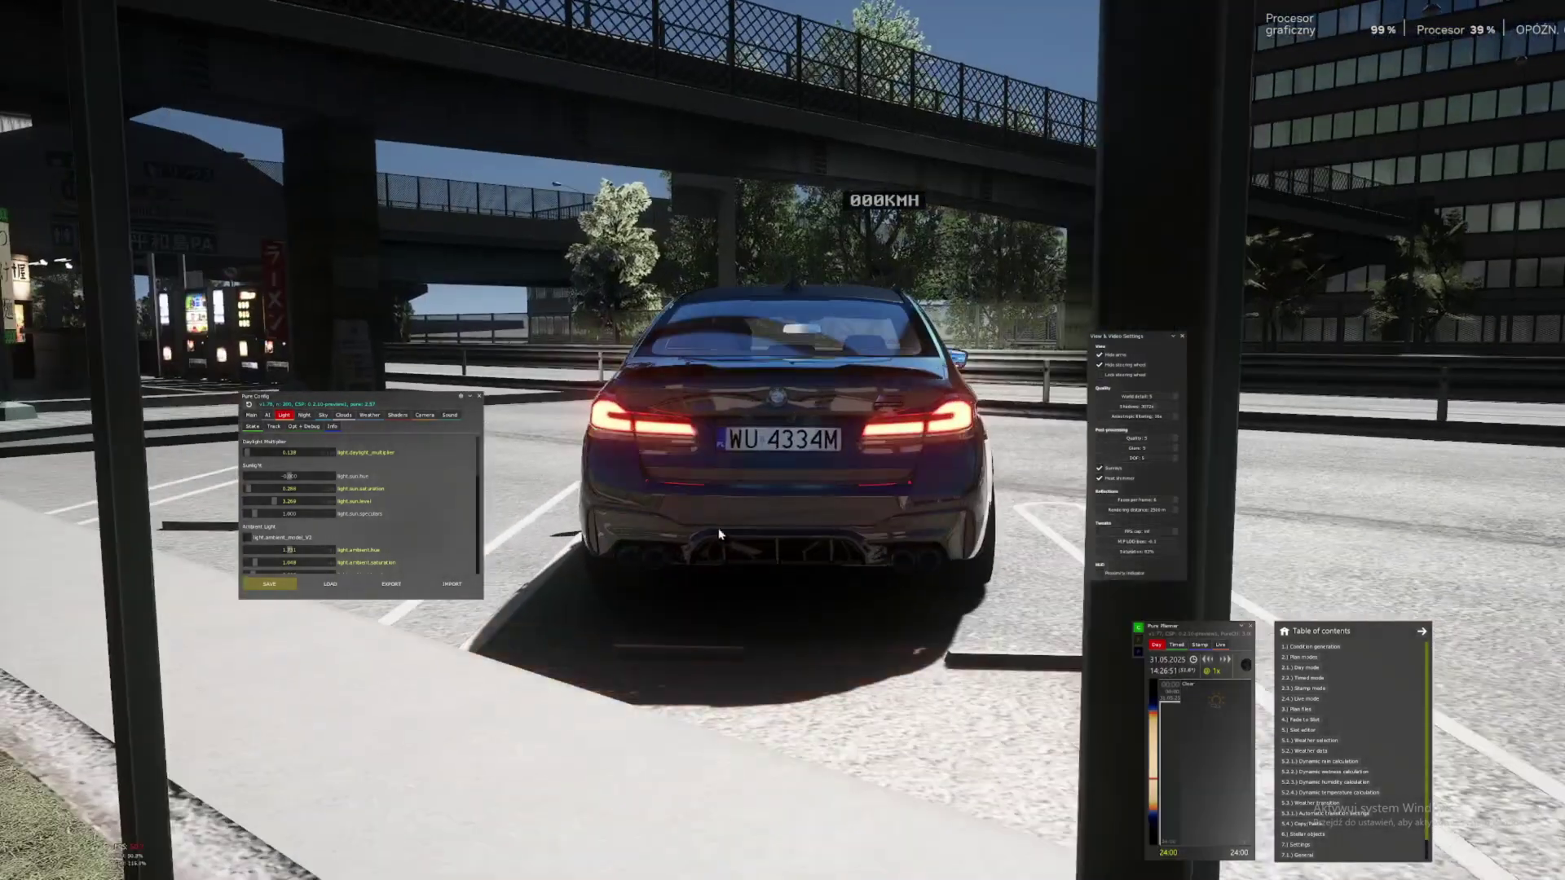
key("F1")
key("F1")
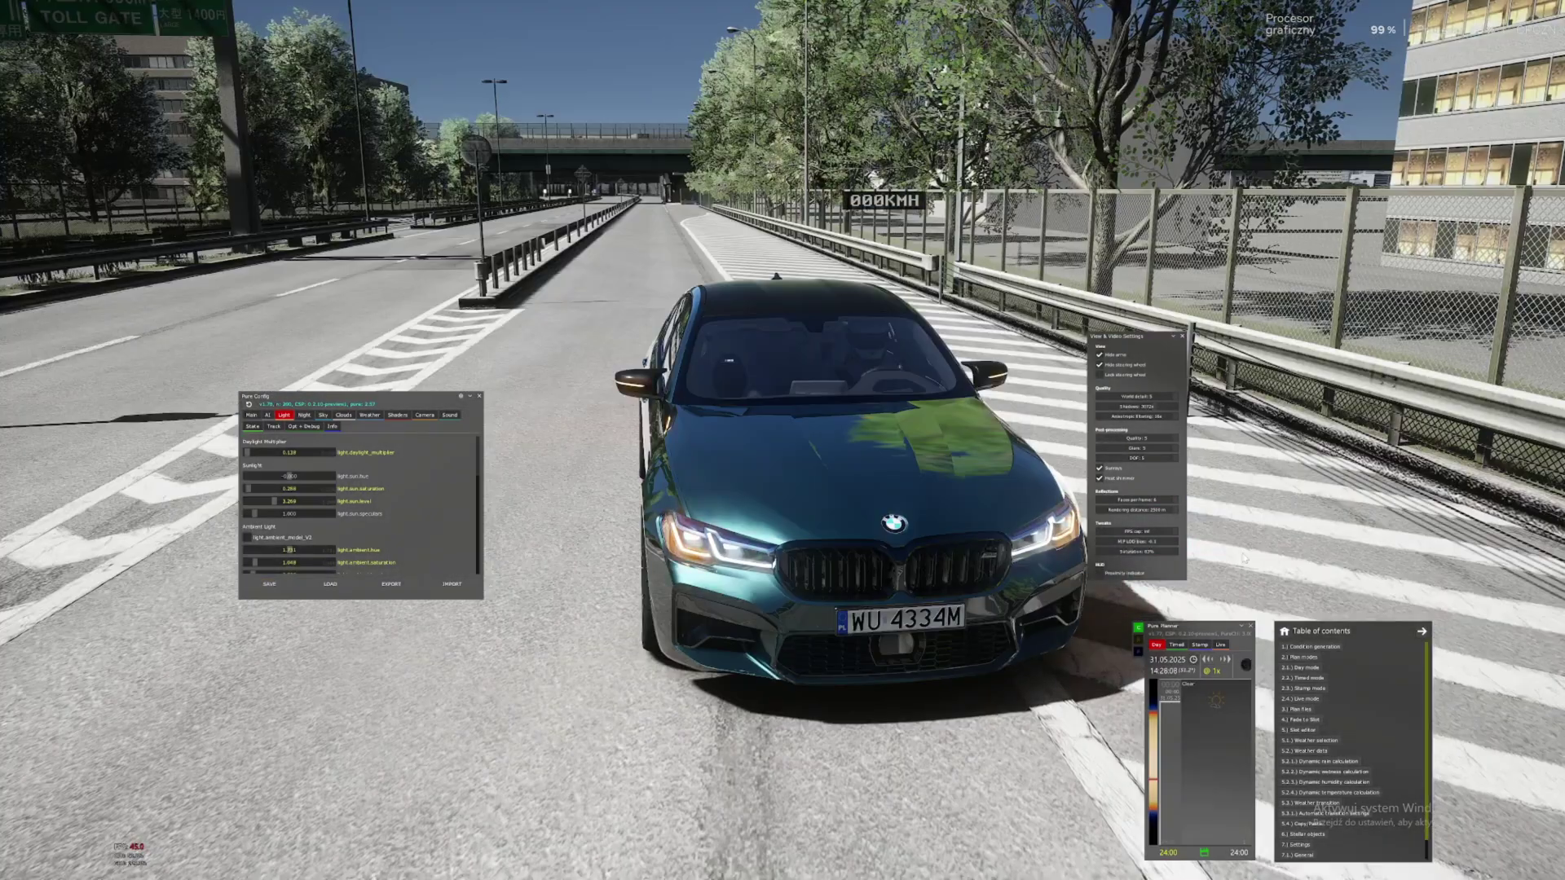